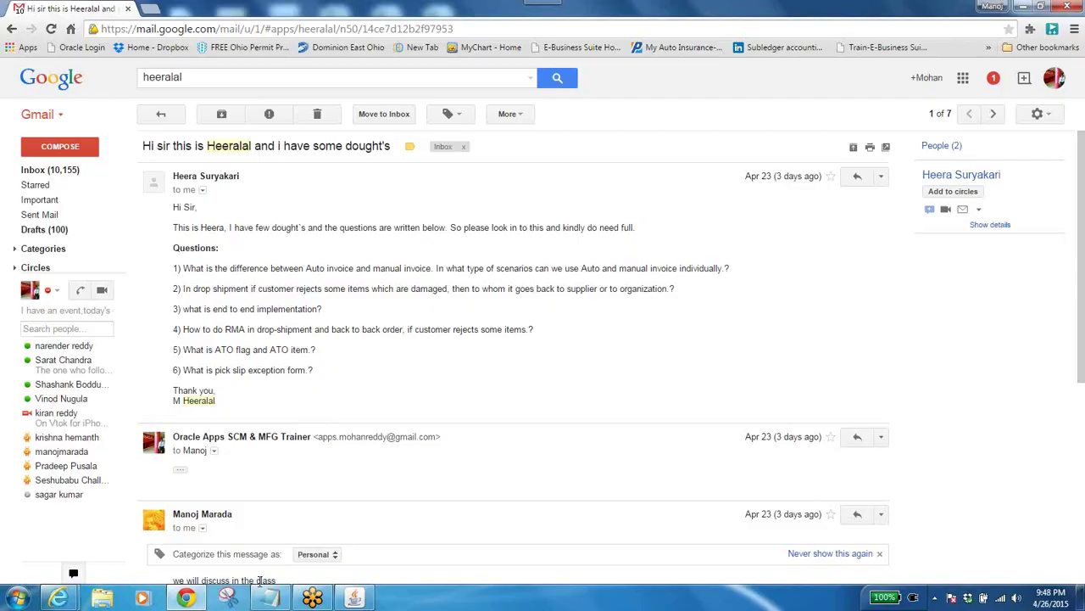
# Open the classes trails text file full-size and select the external sales order number on the line with order type SEA FTR
pyautogui.press('super+d')
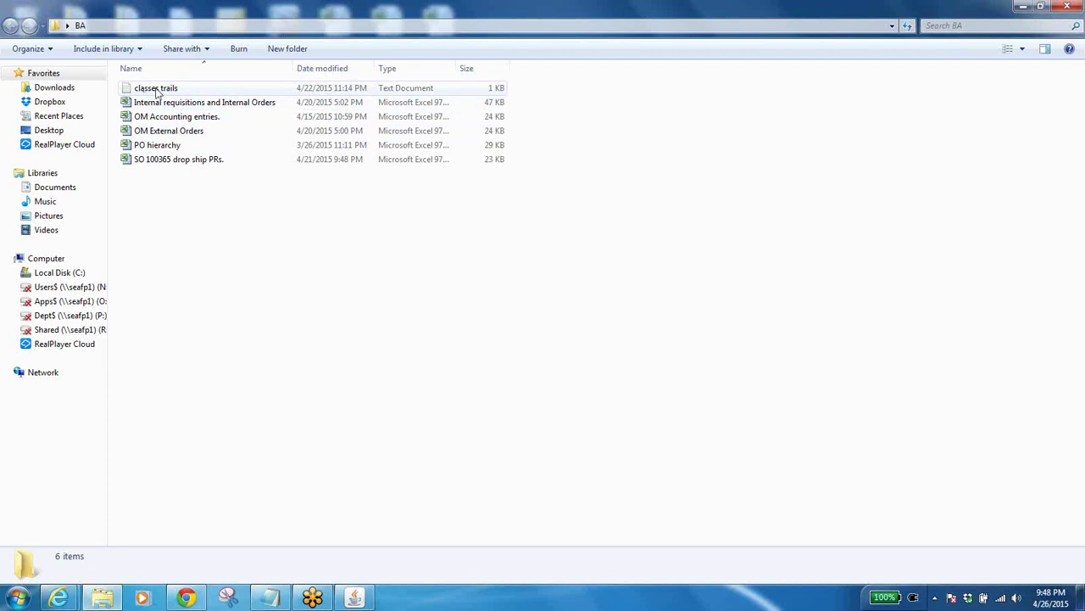
pyautogui.click(155, 88)
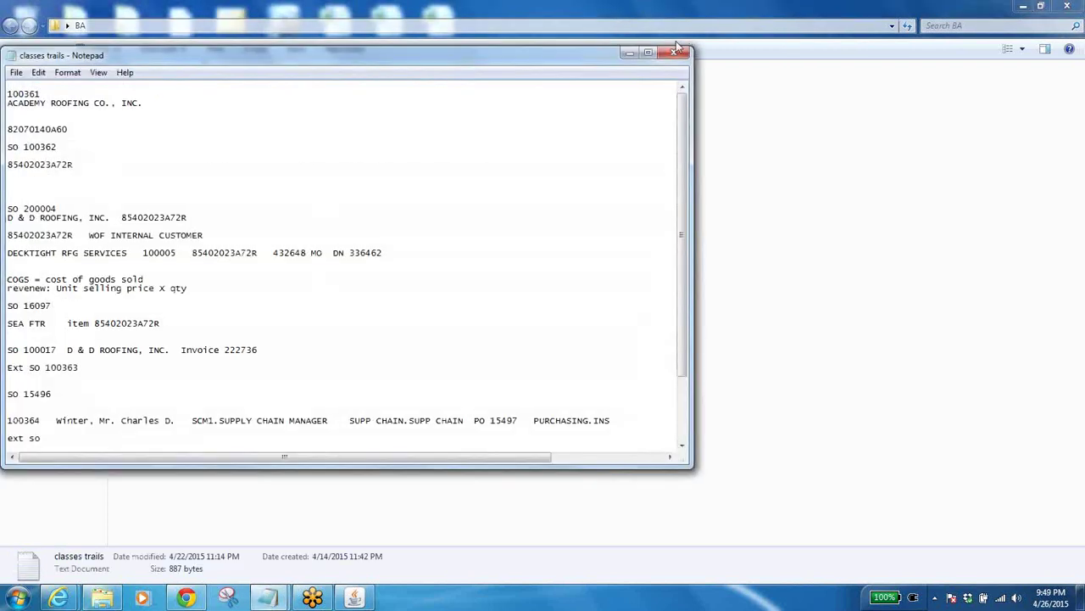
pyautogui.click(648, 52)
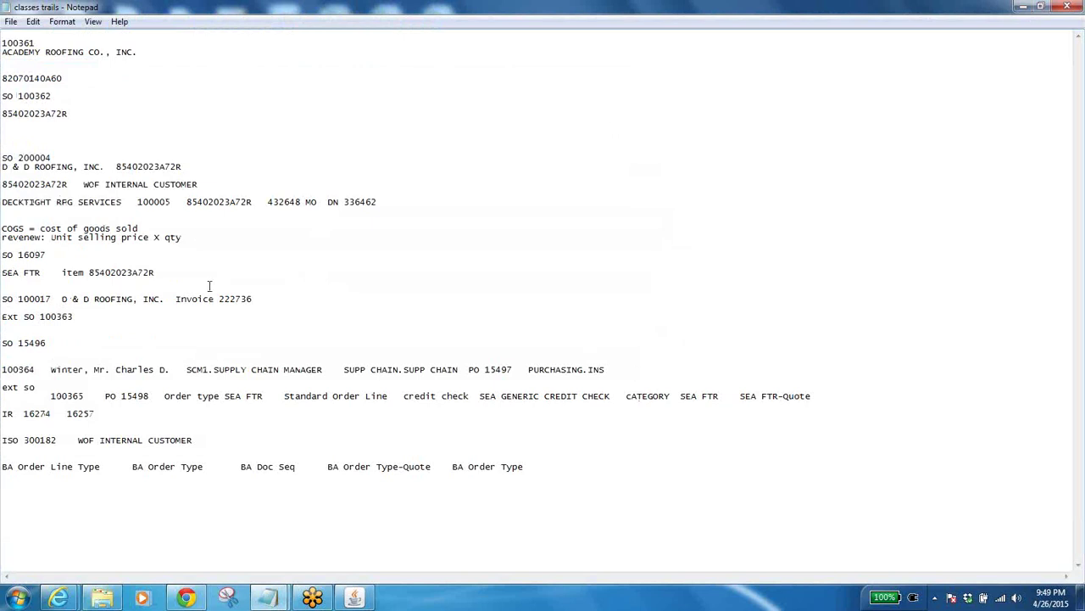
pyautogui.click(77, 441)
pyautogui.moveTo(51, 396); pyautogui.dragTo(84, 396)
# Switch to Oracle Applications and change the responsibility to SEA Order Management Super User
pyautogui.click(354, 598)
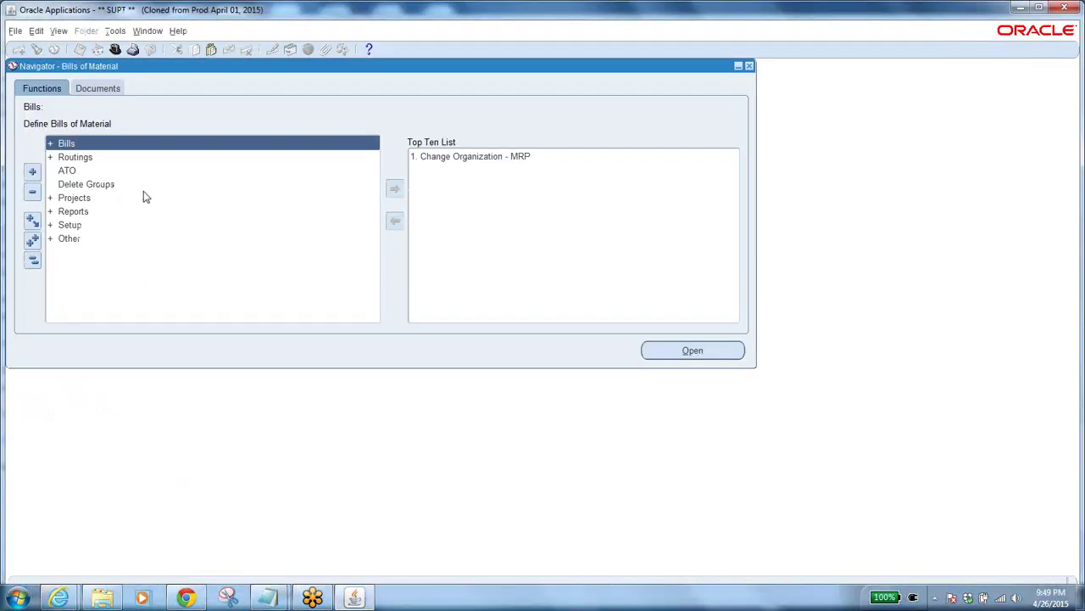
pyautogui.click(114, 50)
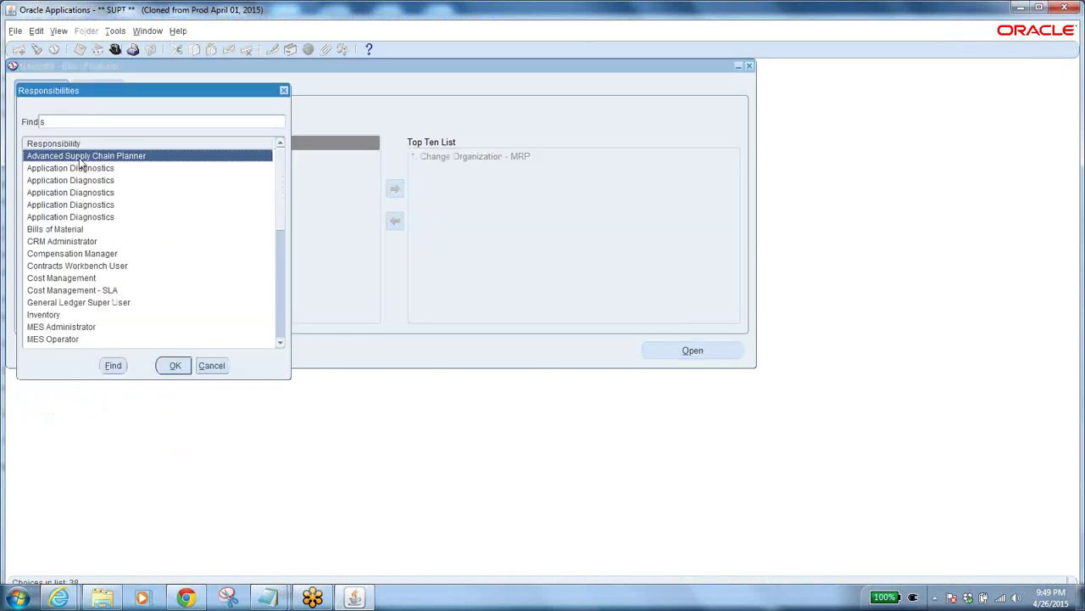
pyautogui.write('s%')
pyautogui.click(123, 241)
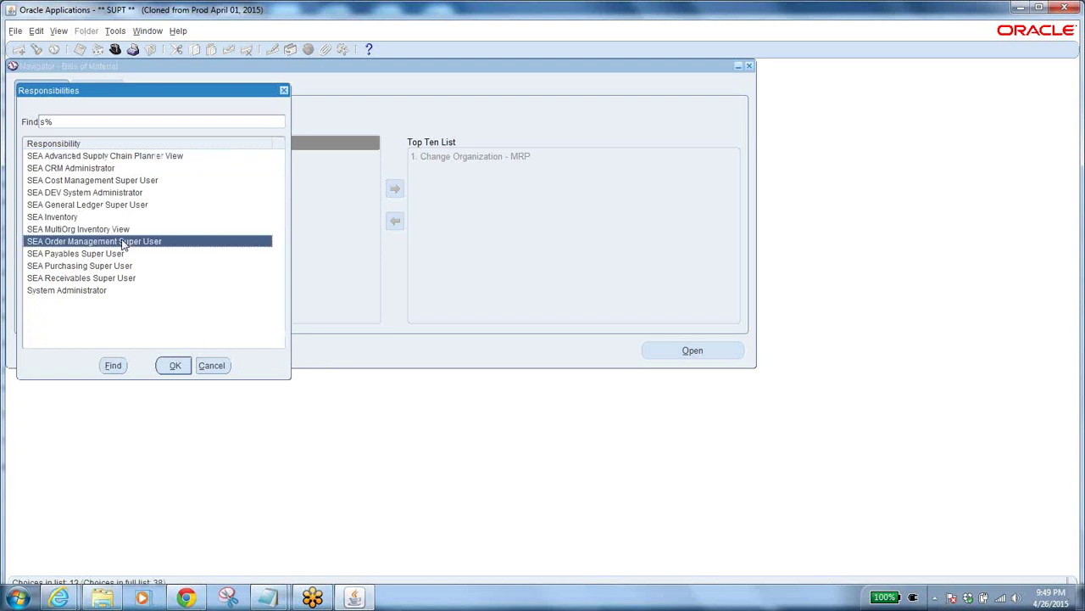
pyautogui.click(177, 372)
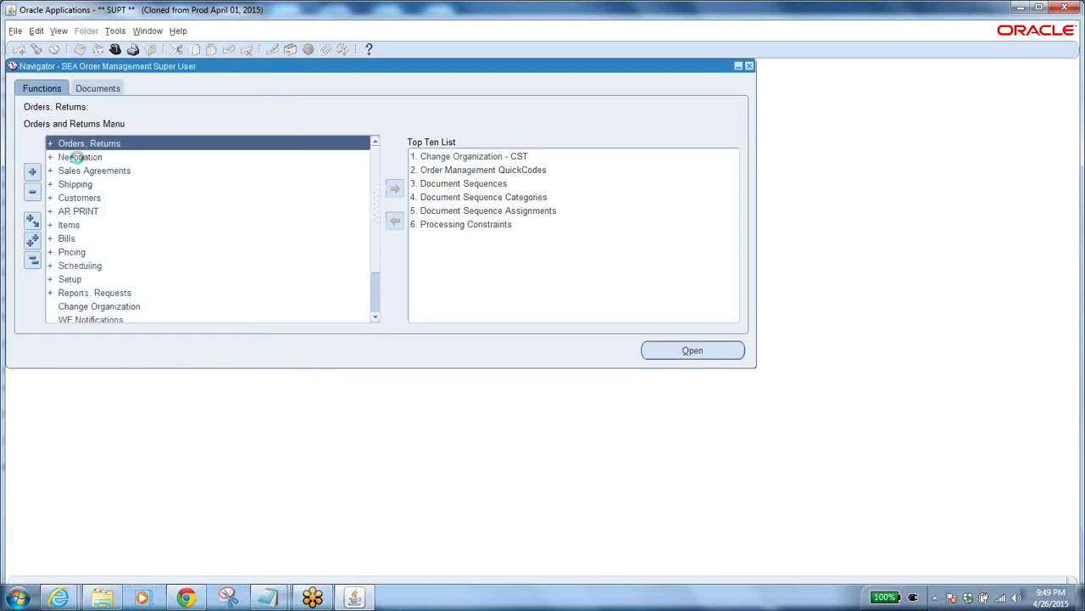
# Open the Sales Orders form from Orders, Returns and query the noted sales order by its order number
pyautogui.click(92, 142)
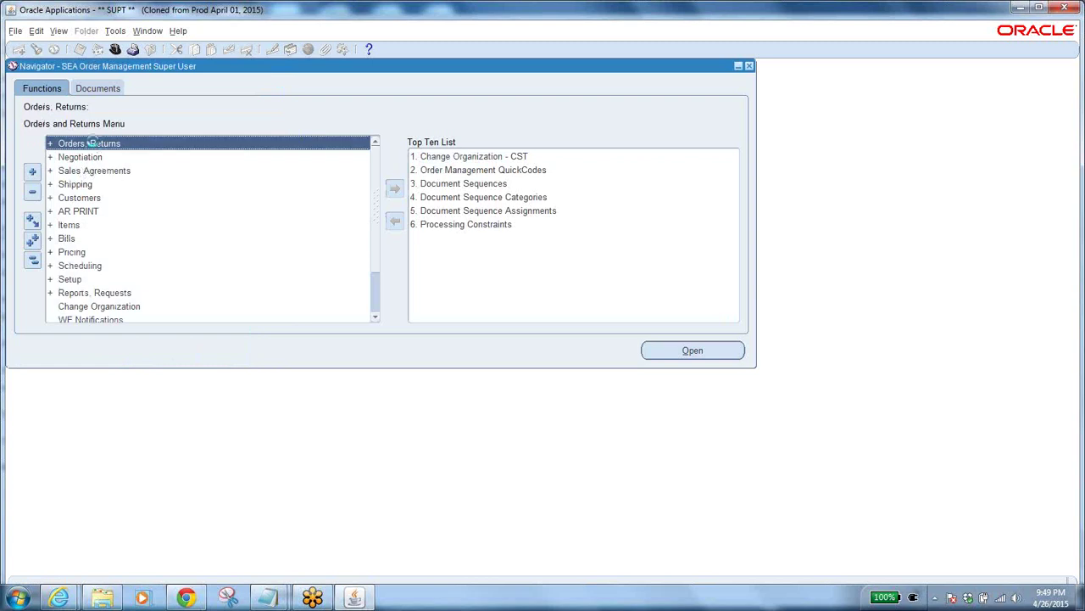
pyautogui.doubleClick(91, 142)
pyautogui.doubleClick(111, 171)
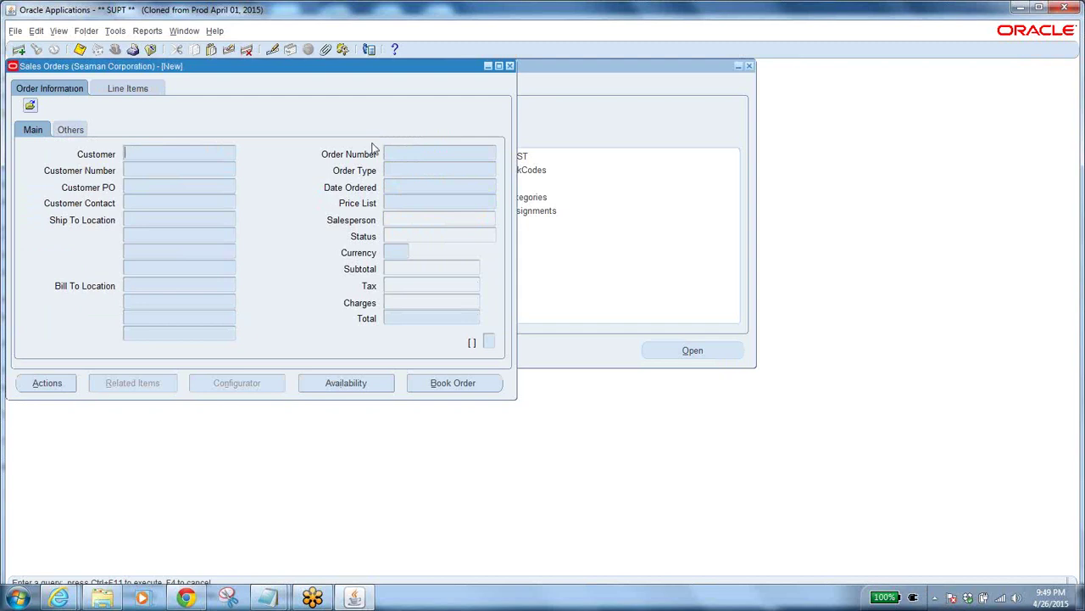
pyautogui.click(399, 156)
pyautogui.write('*00365')
pyautogui.hotkey('ctrl', 'F11')
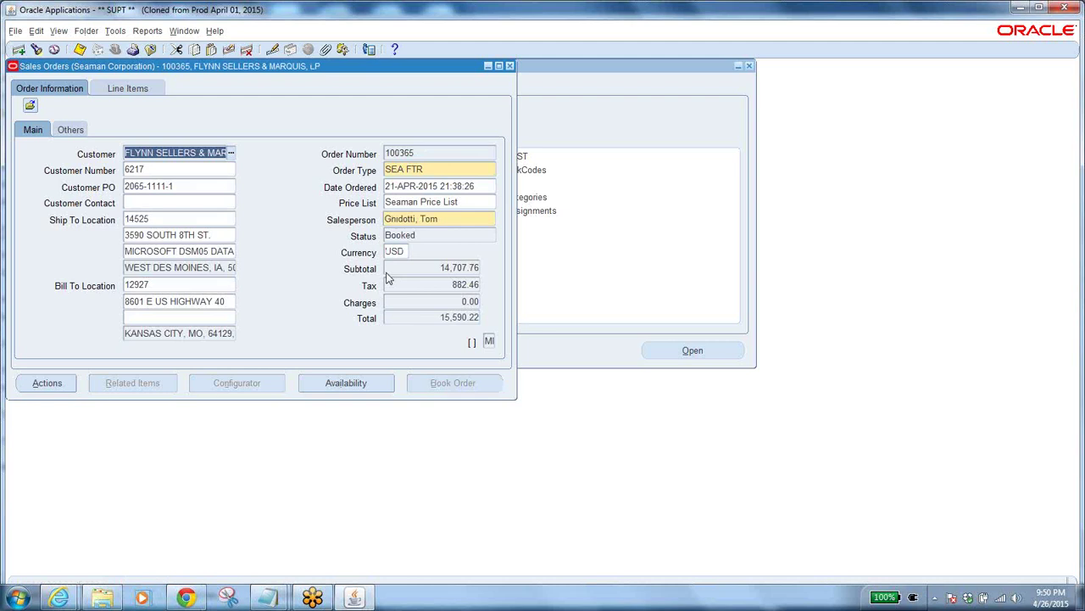
# Show the order's line items, dismiss the availability window and examine the status of the lines
pyautogui.click(118, 87)
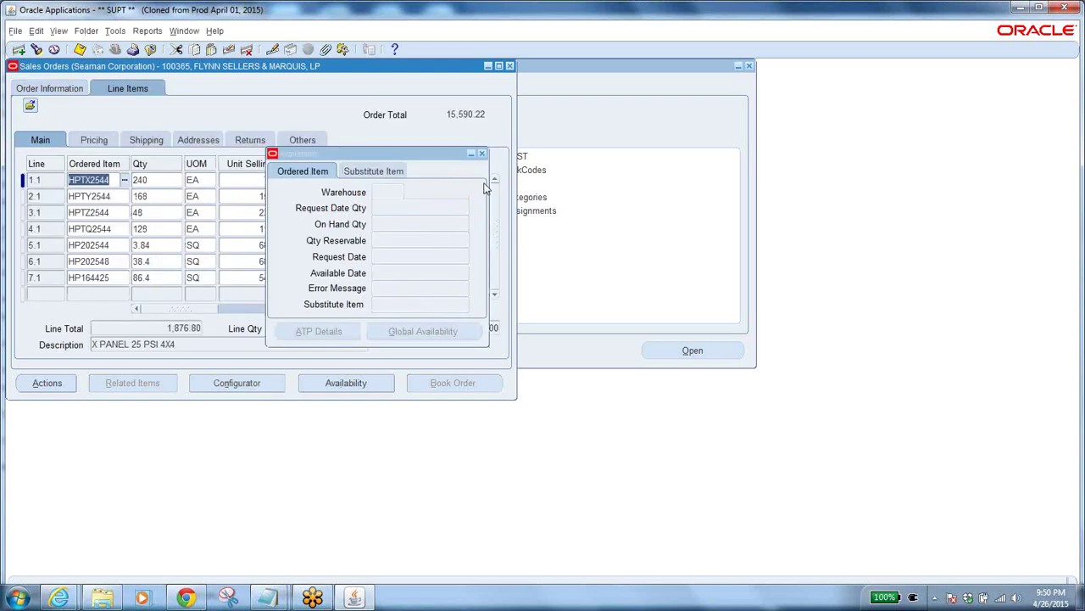
pyautogui.click(481, 156)
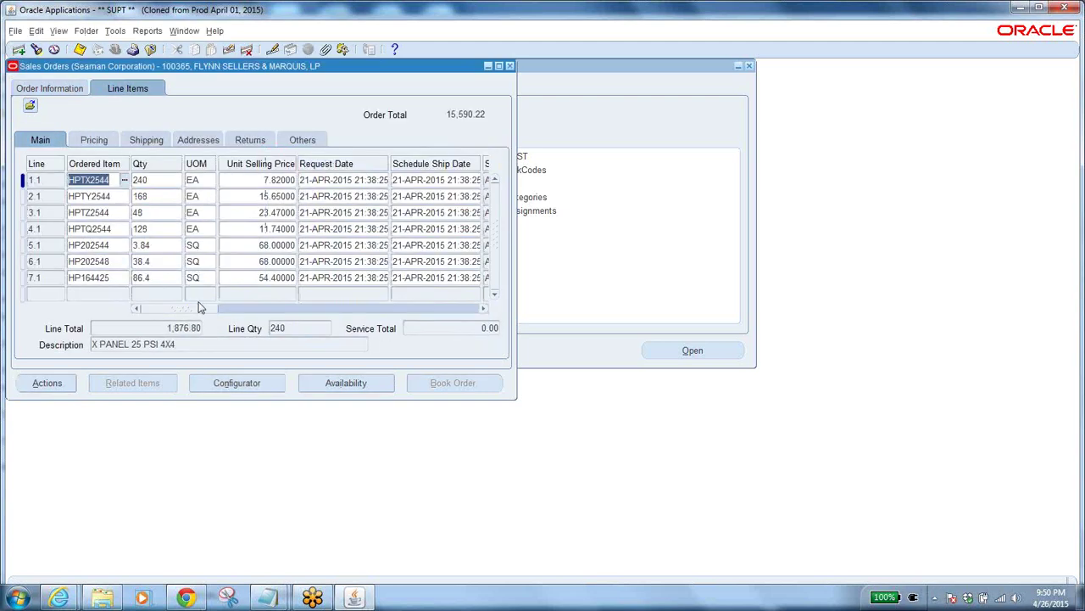
pyautogui.moveTo(195, 311); pyautogui.dragTo(222, 324)
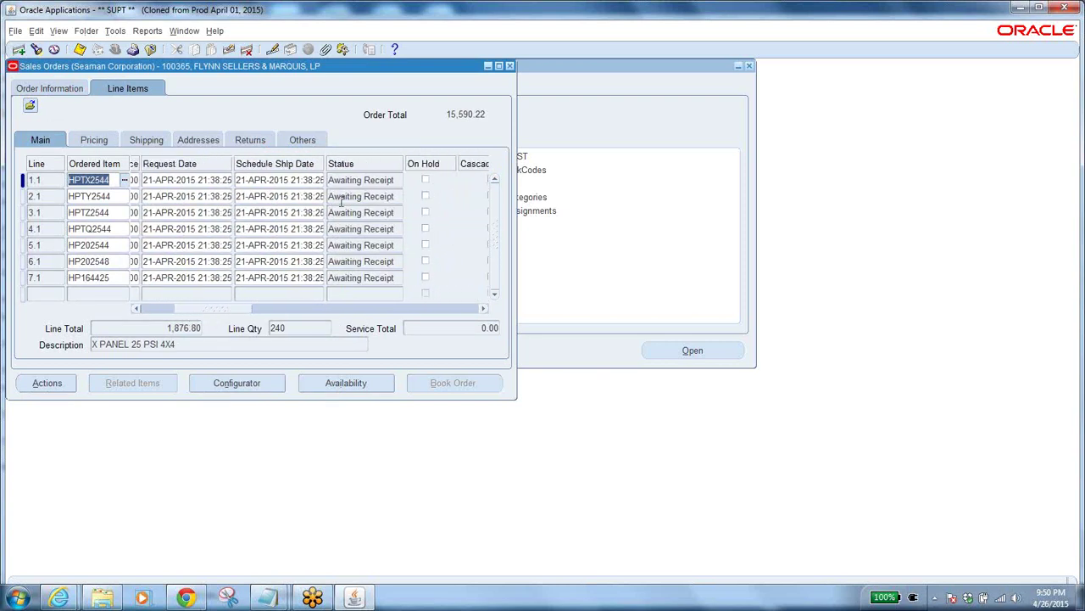
pyautogui.click(390, 180)
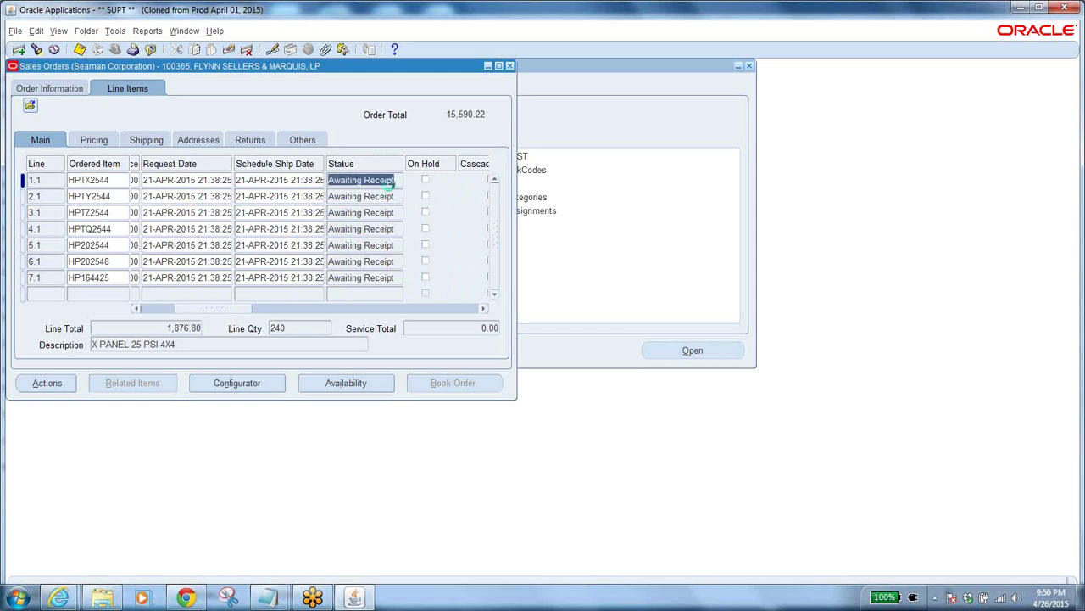
# Examine the source type in the lines' shipping details and recheck the line status in the main details
pyautogui.click(138, 139)
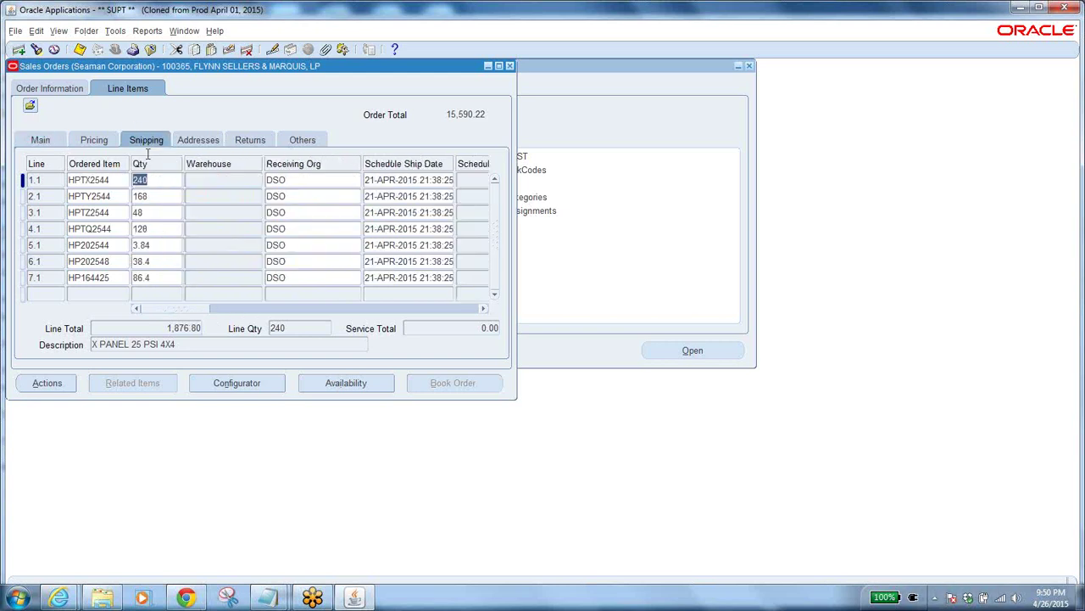
pyautogui.moveTo(180, 313); pyautogui.dragTo(263, 320)
pyautogui.click(411, 181)
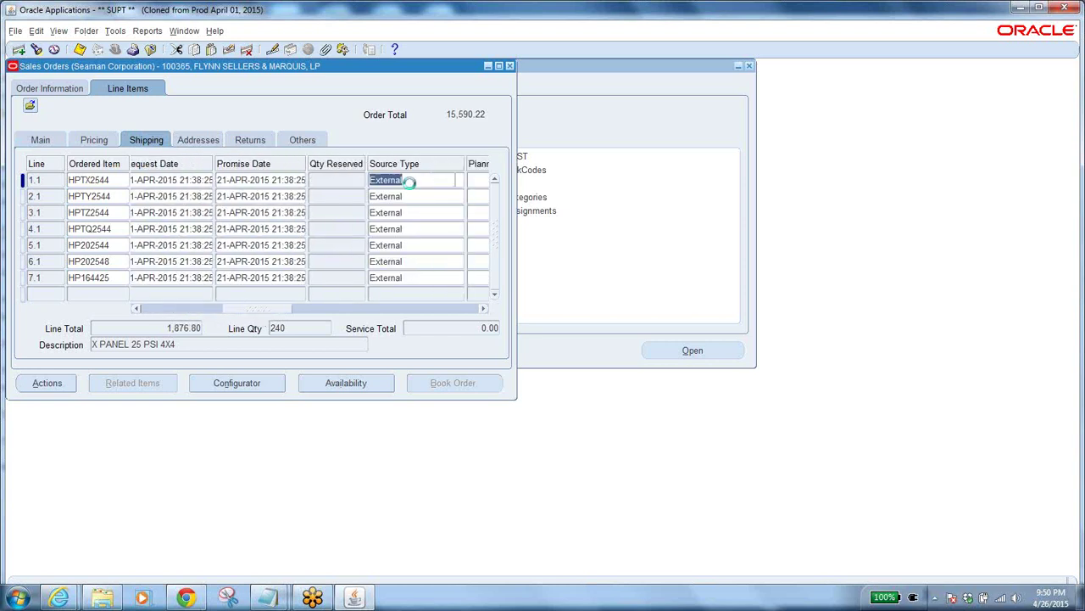
pyautogui.click(41, 141)
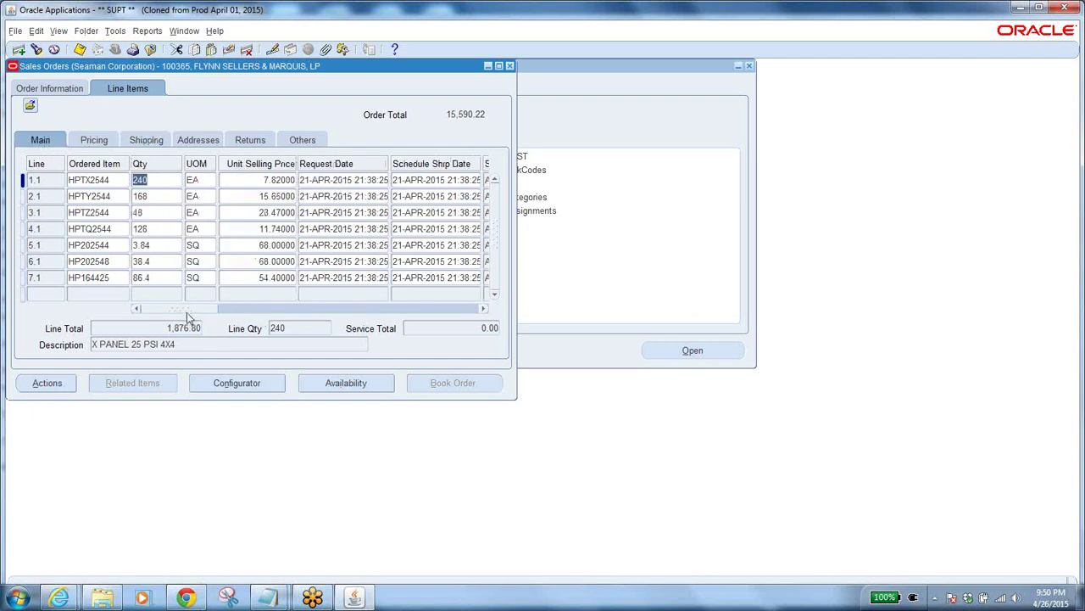
pyautogui.moveTo(188, 312); pyautogui.dragTo(219, 316)
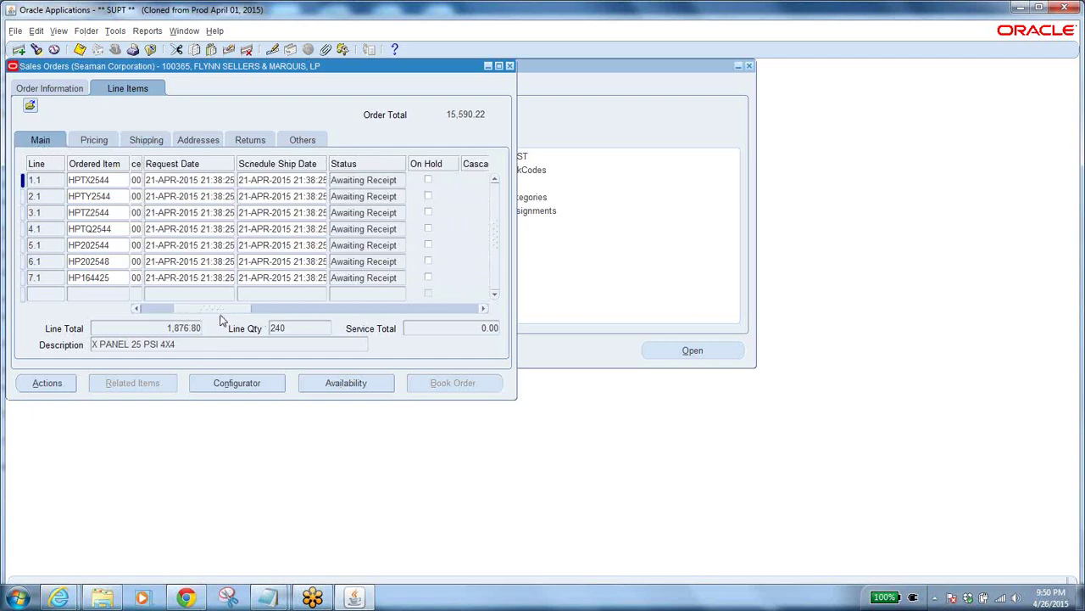
# Examine the order header's order number, customer number and ship-to location and address
pyautogui.click(68, 91)
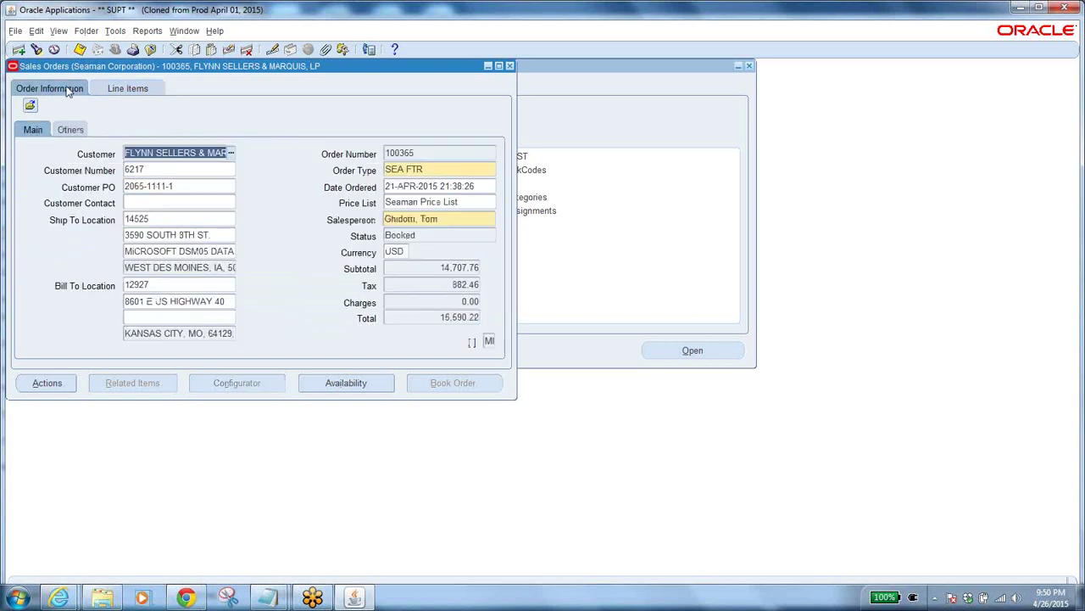
pyautogui.click(415, 155)
pyautogui.click(160, 169)
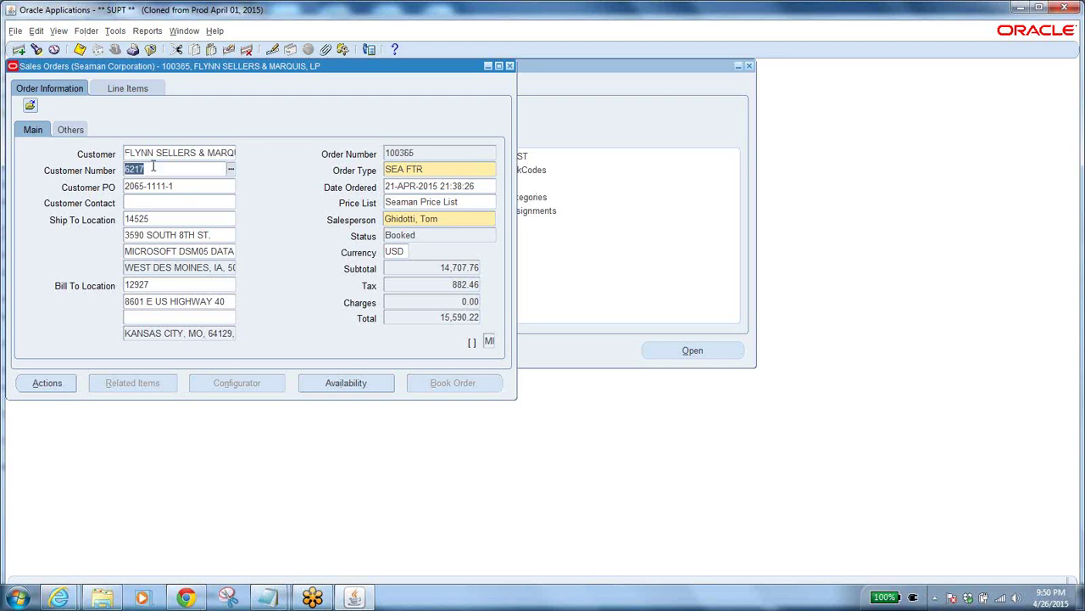
pyautogui.click(430, 153)
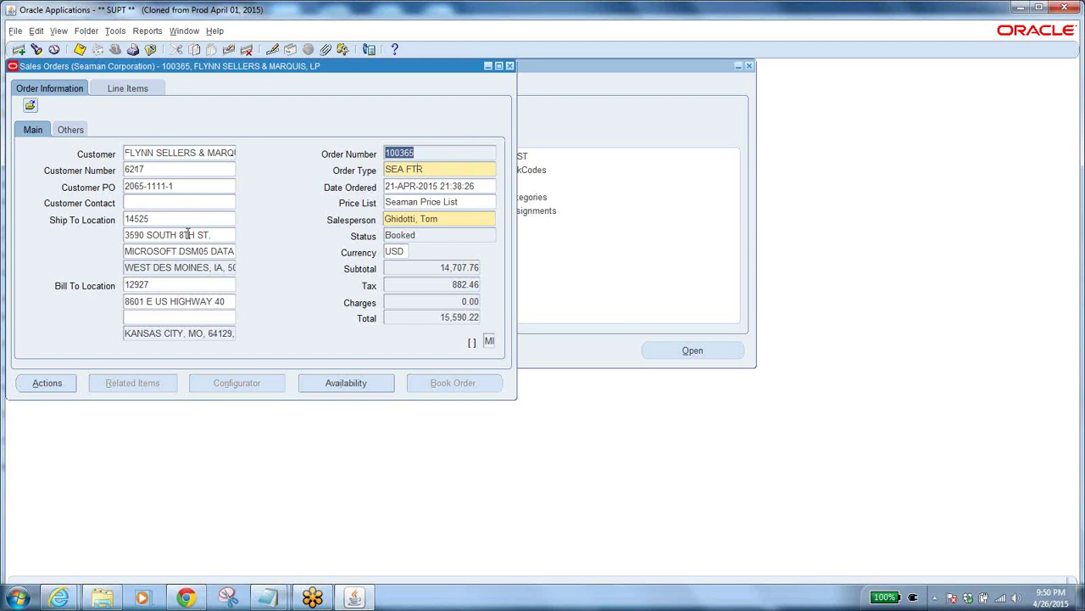
pyautogui.click(152, 218)
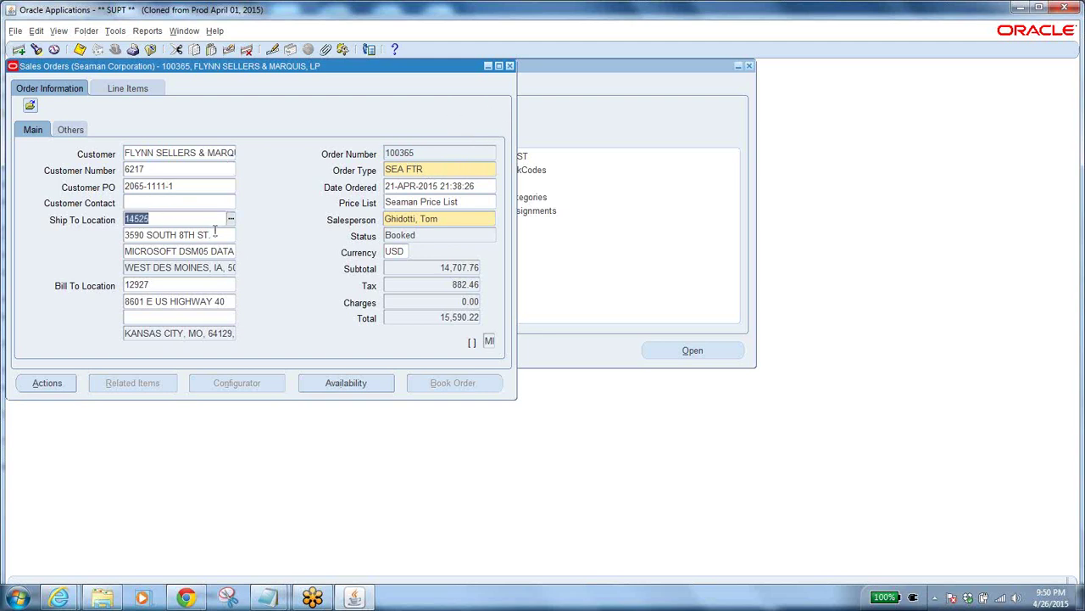
pyautogui.click(215, 234)
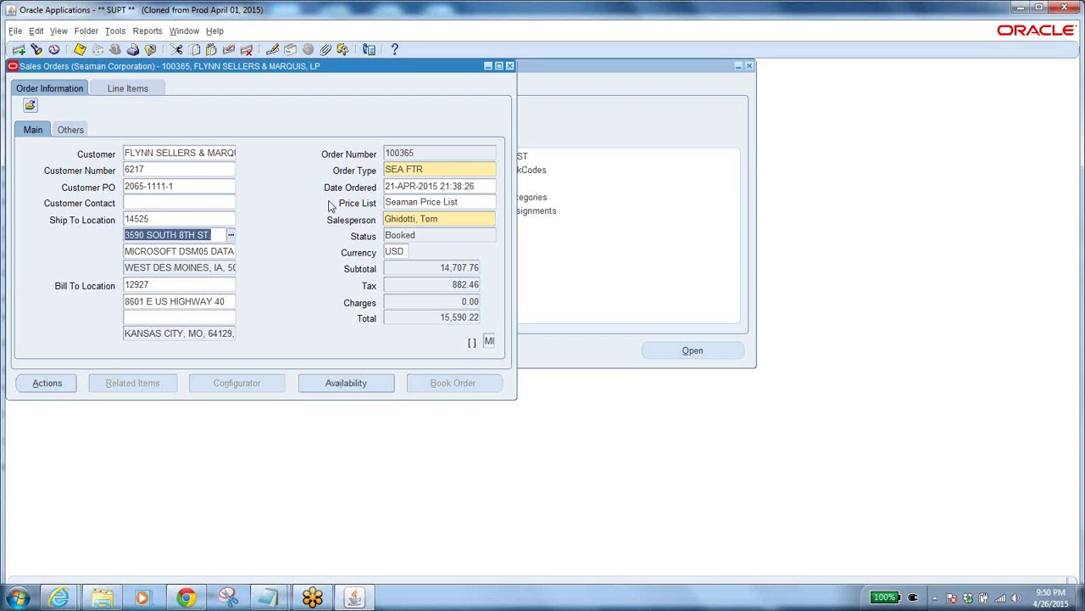
pyautogui.click(418, 155)
pyautogui.click(418, 155)
pyautogui.moveTo(418, 155); pyautogui.dragTo(373, 153)
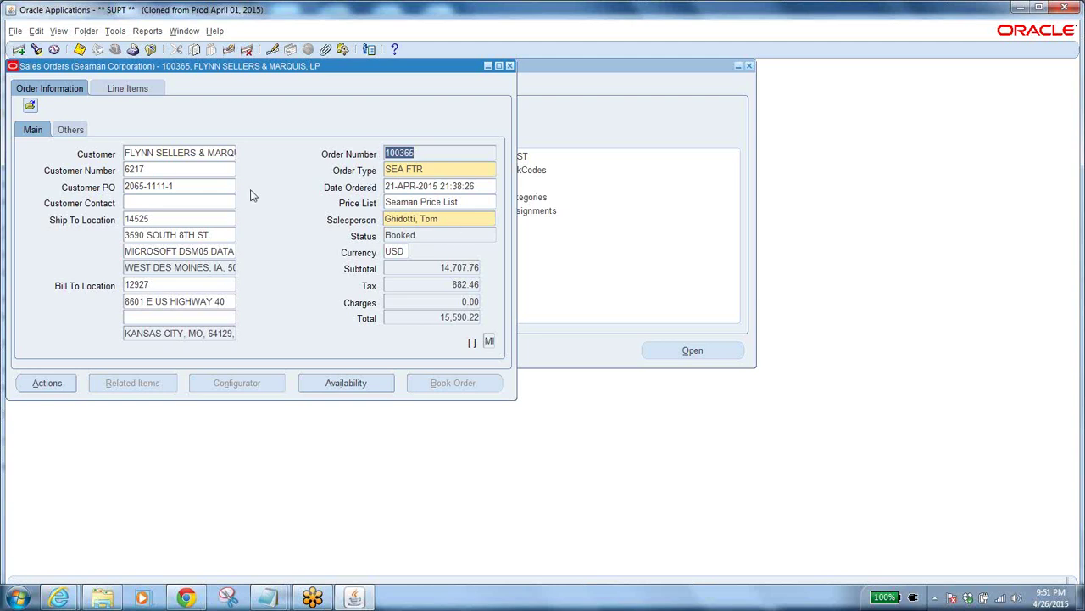
# Start copying the sales order to a new order with the order type changed to SEA RETURN
pyautogui.click(424, 153)
pyautogui.click(48, 383)
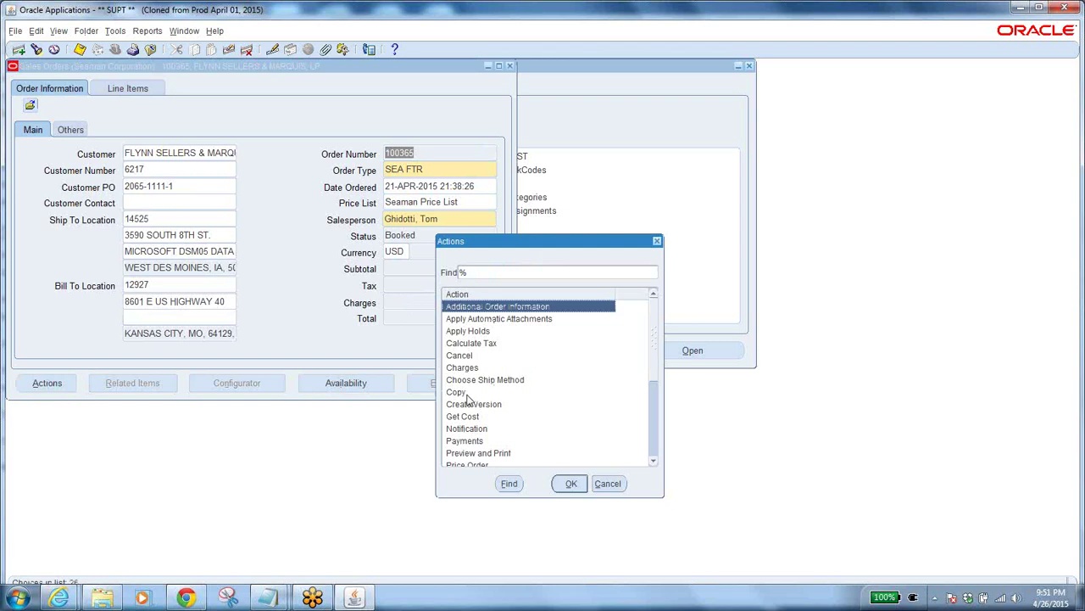
pyautogui.click(469, 394)
pyautogui.click(568, 483)
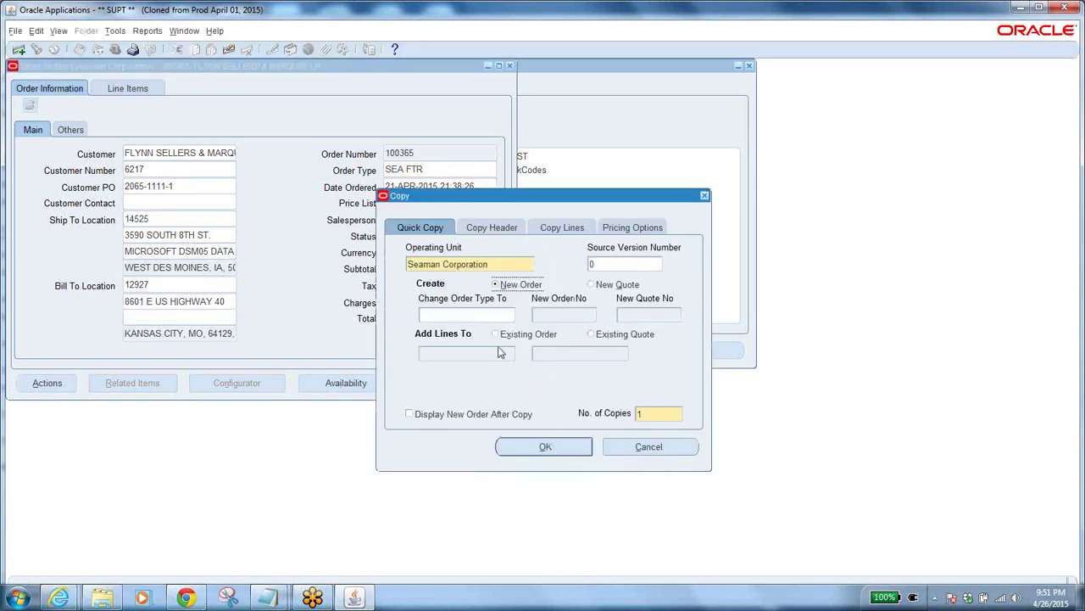
pyautogui.click(511, 316)
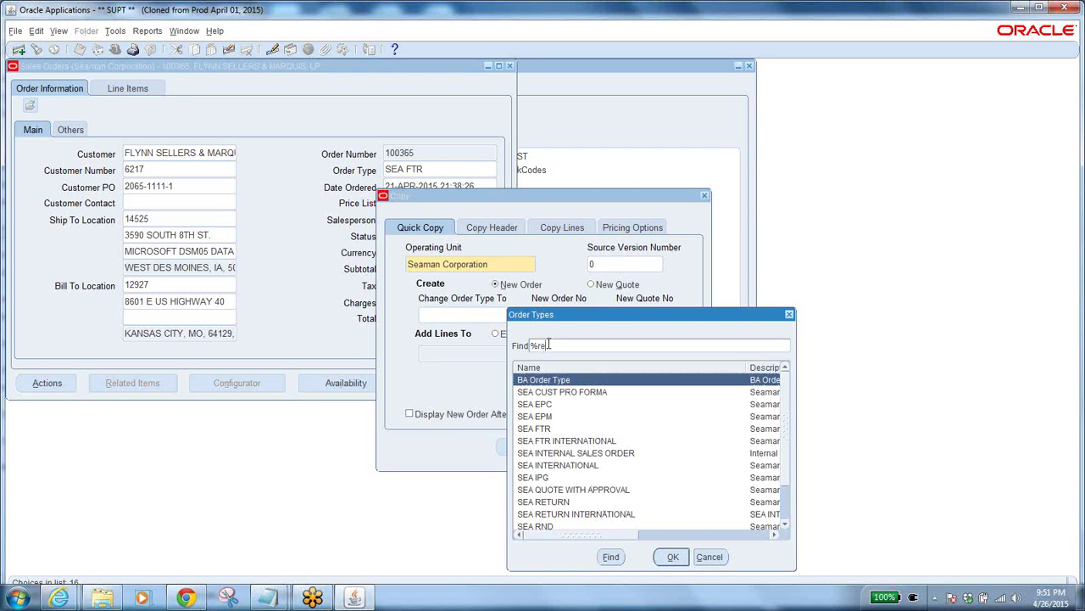
pyautogui.write('rn%')
pyautogui.press('Return')
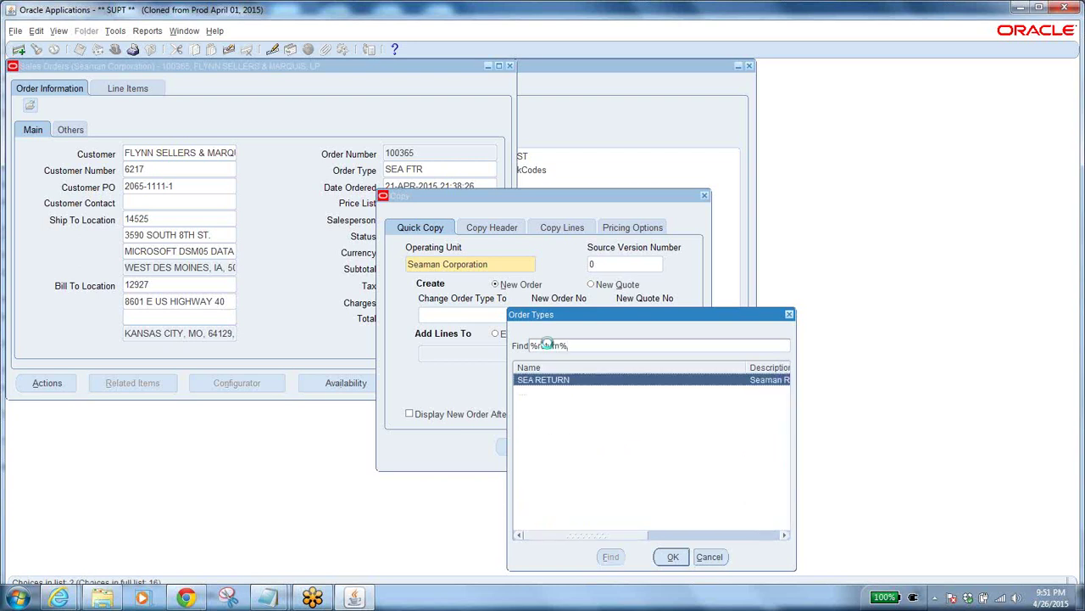
pyautogui.click(671, 557)
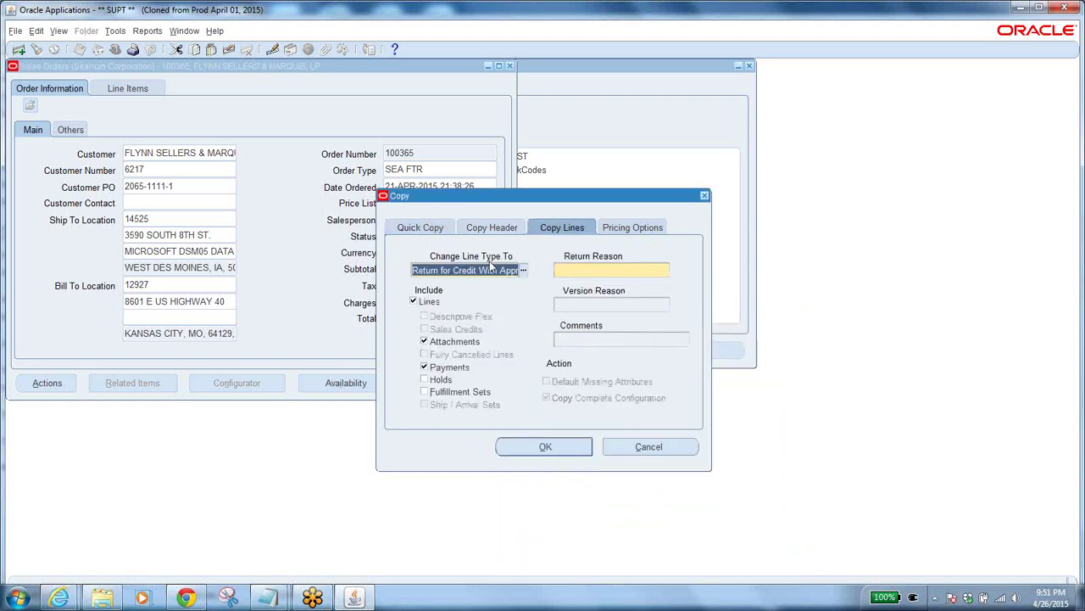
# Review the copy's line type choices, order type, header inclusions and line inclusions
pyautogui.click(492, 269)
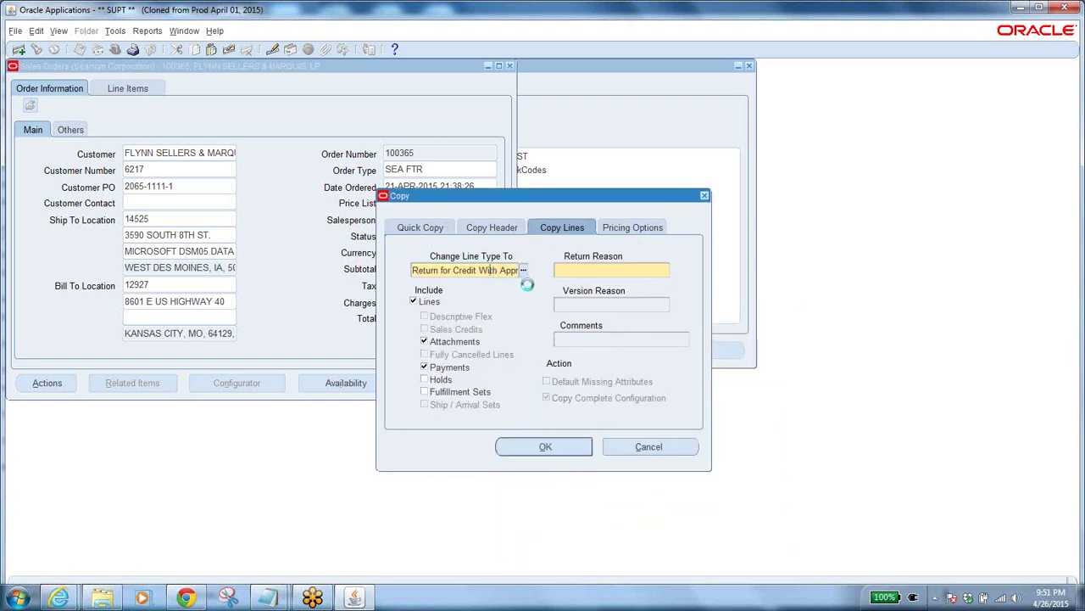
pyautogui.click(523, 270)
pyautogui.click(623, 528)
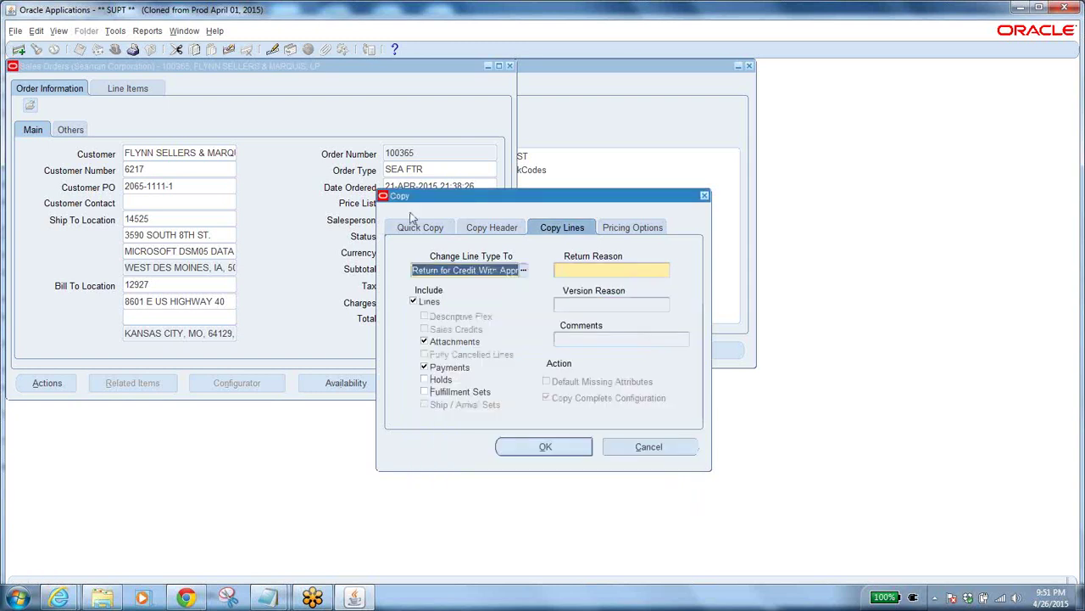
pyautogui.click(420, 227)
pyautogui.click(488, 315)
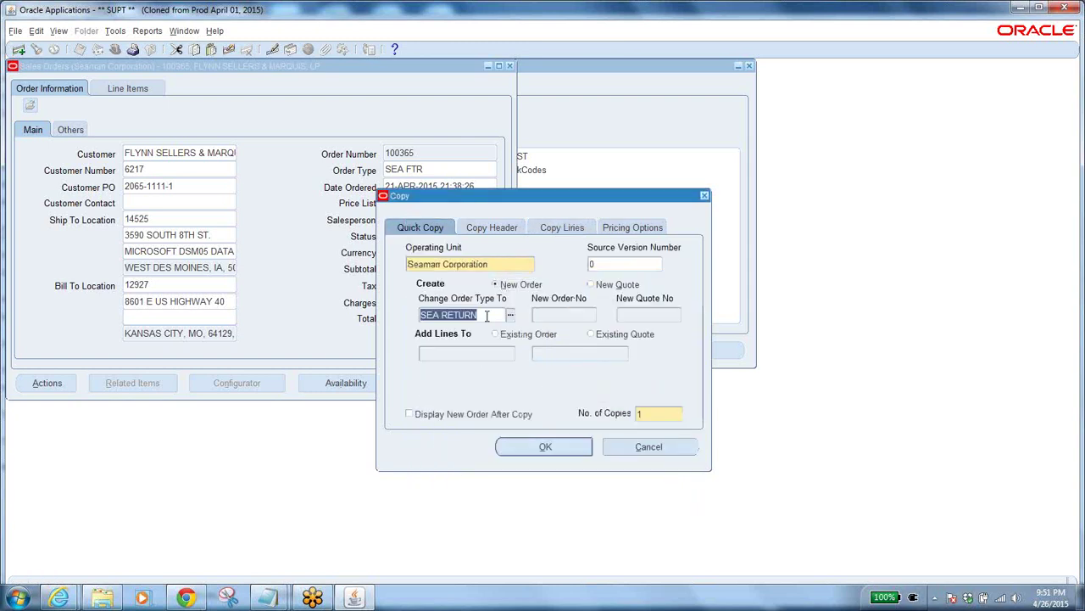
pyautogui.click(490, 227)
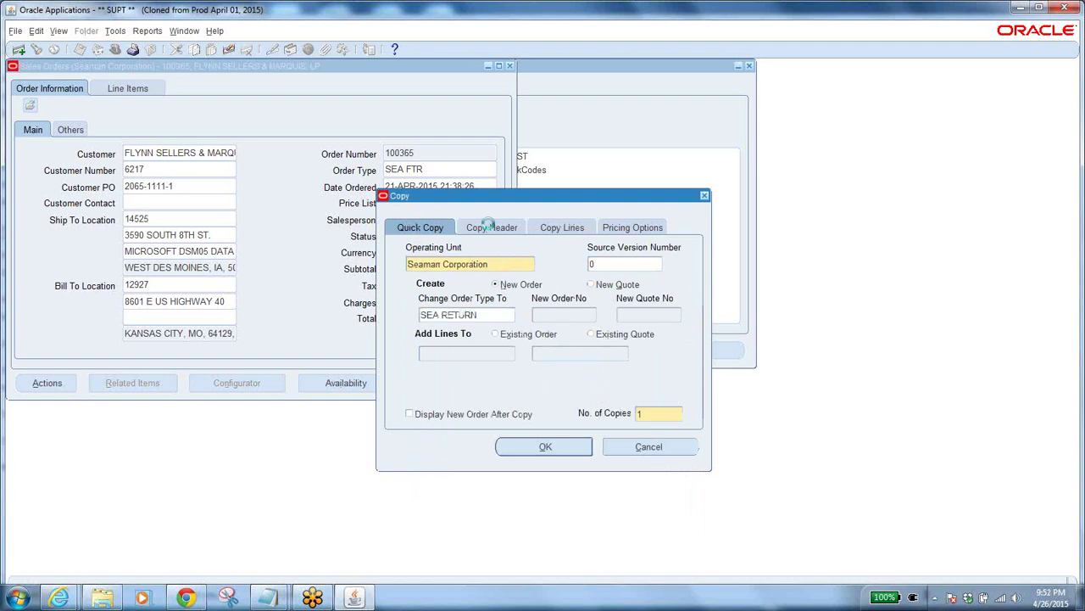
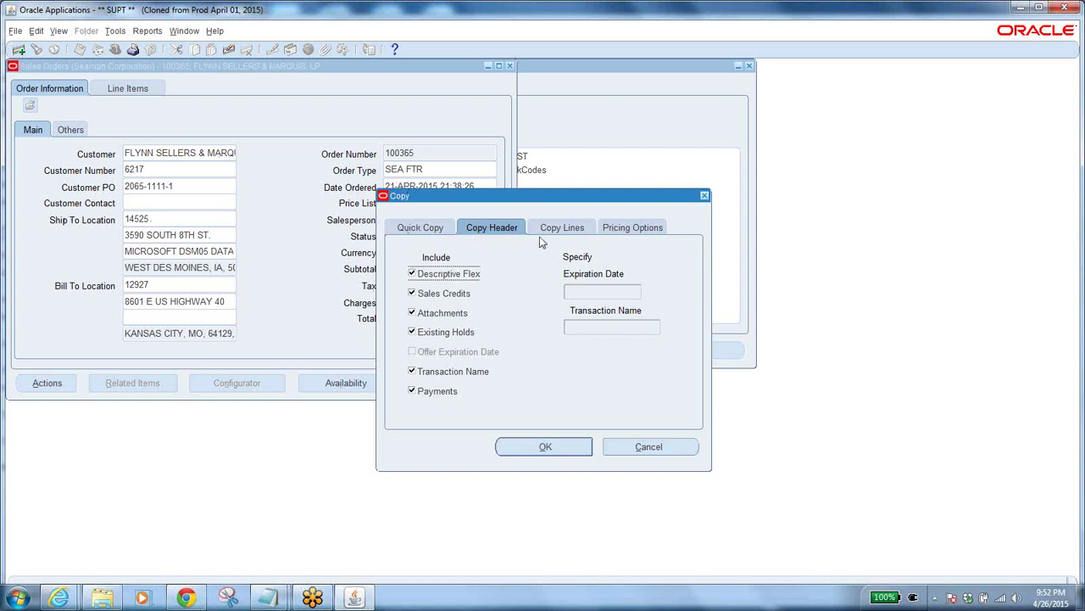
pyautogui.click(559, 227)
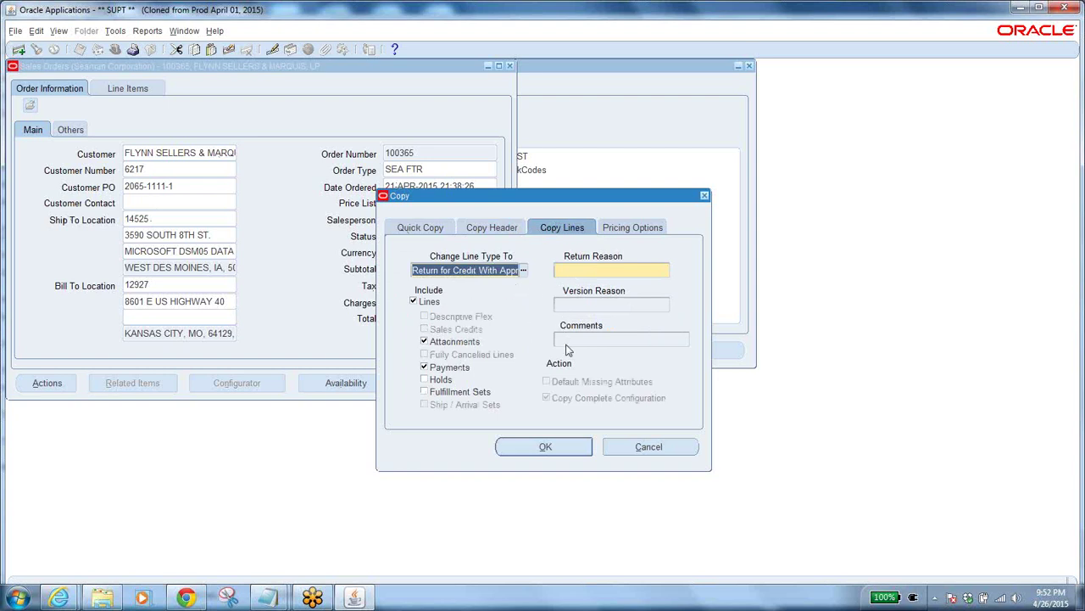
# Check the available line types for the copied lines and set their return reason to Cancellation
pyautogui.click(522, 269)
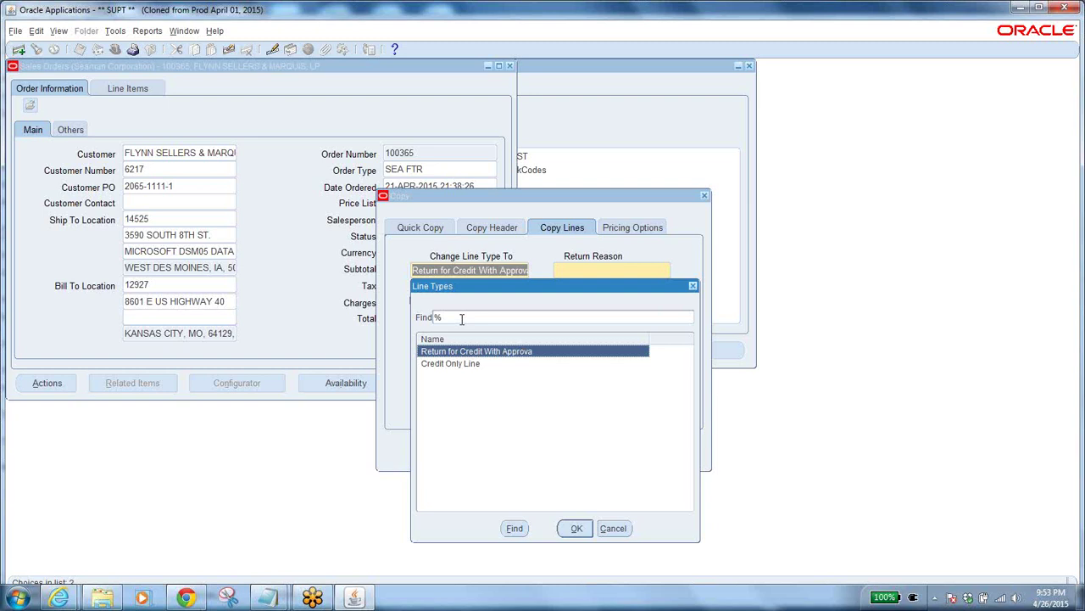
pyautogui.click(619, 532)
pyautogui.click(661, 273)
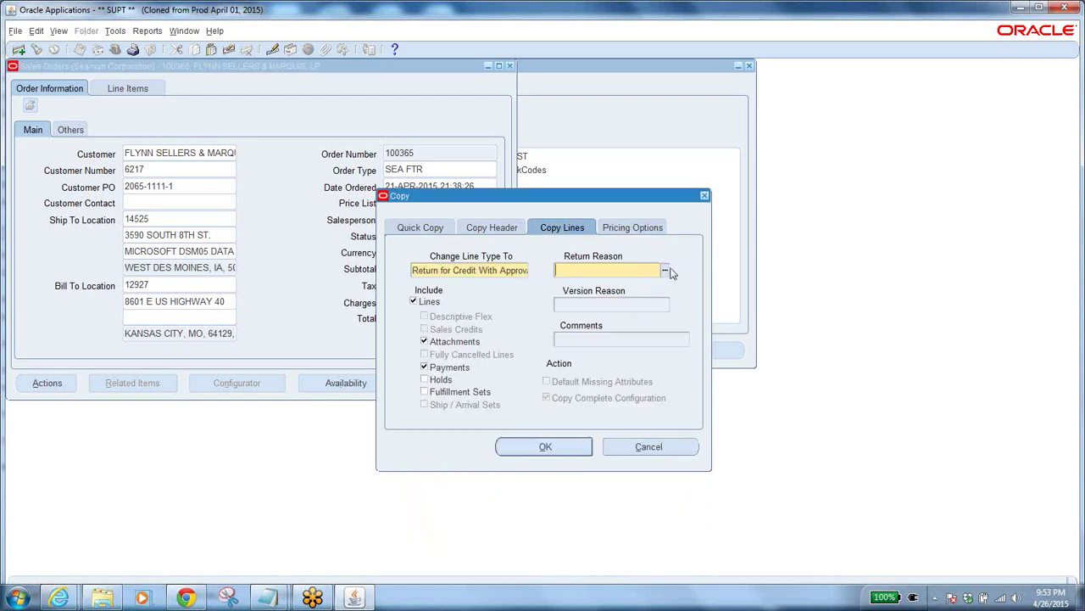
pyautogui.click(664, 271)
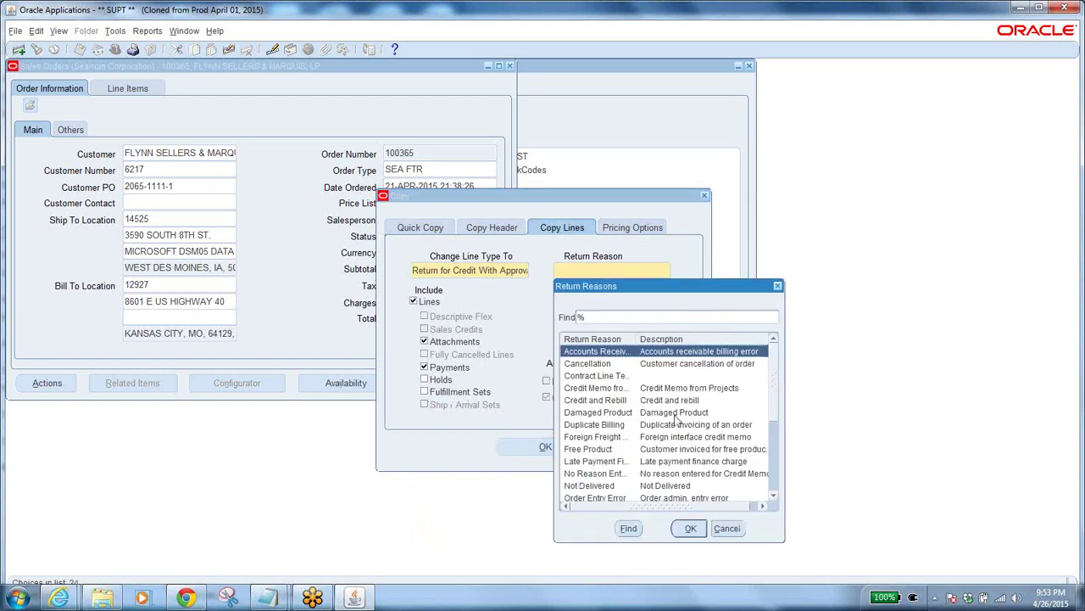
pyautogui.click(642, 375)
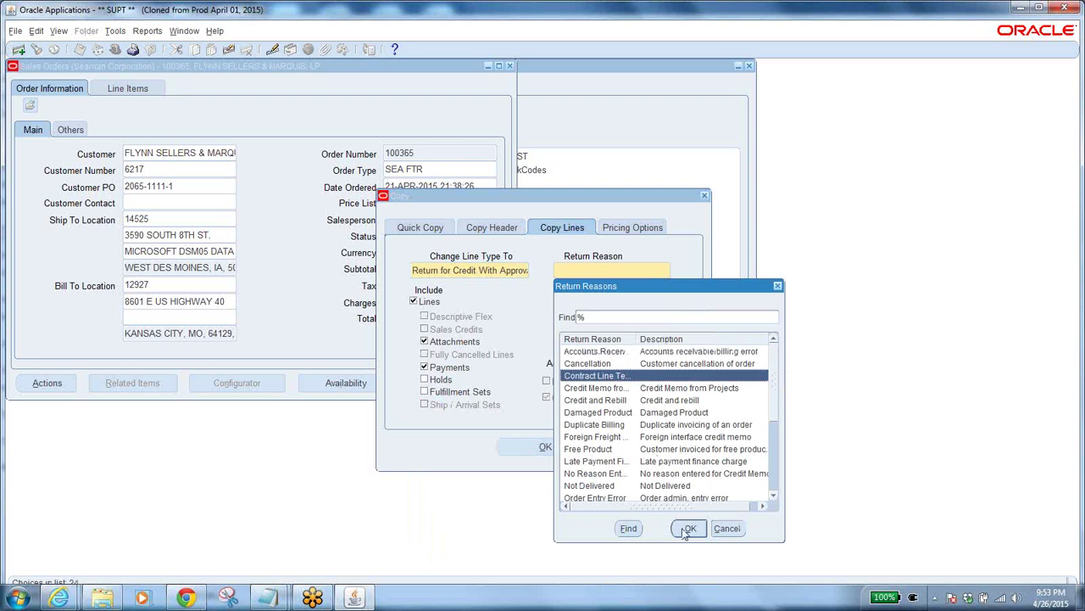
pyautogui.click(696, 364)
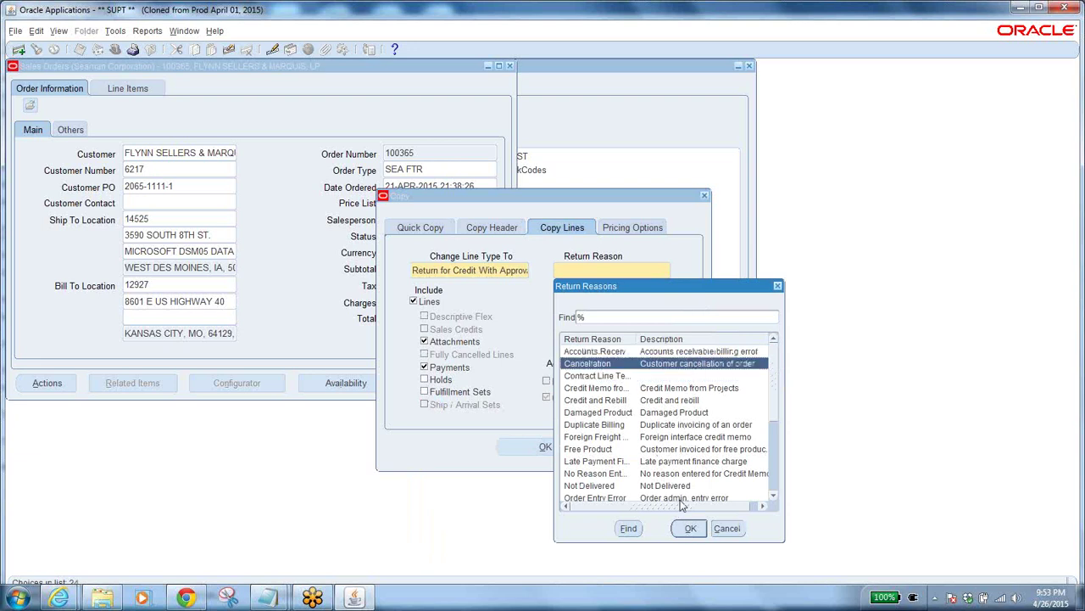
pyautogui.click(690, 528)
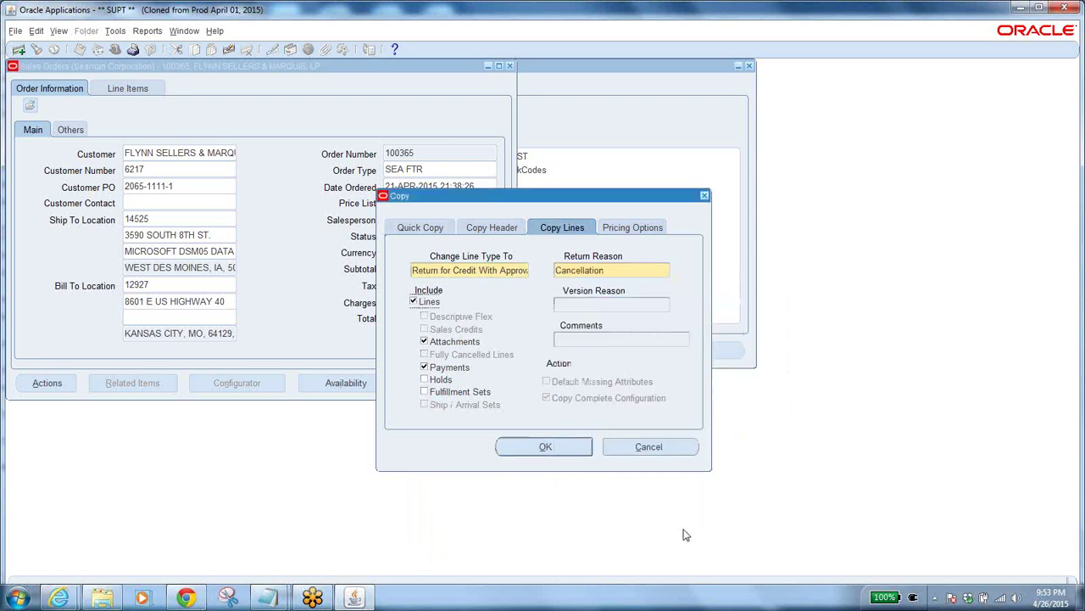
# Run the copy with lines priced at the original selling price, and read the new order number in the process messages
pyautogui.click(614, 229)
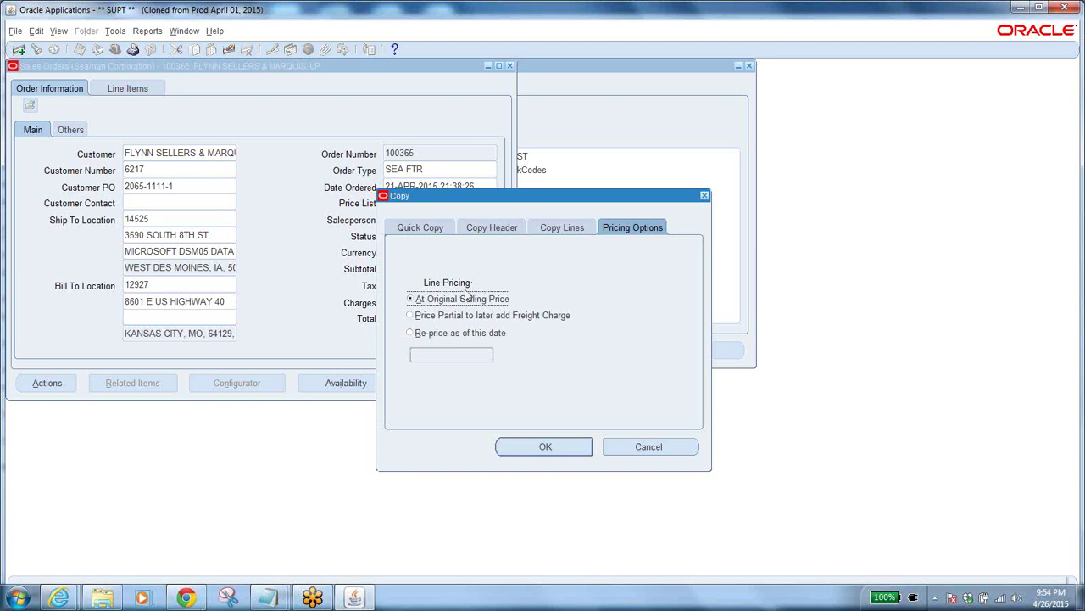
pyautogui.click(527, 446)
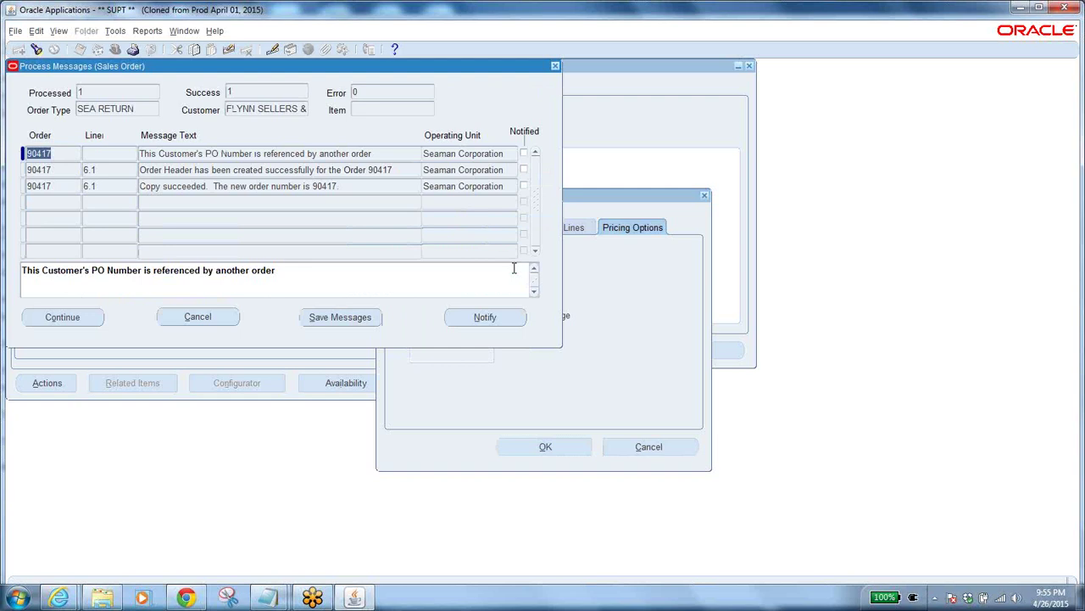
pyautogui.click(347, 186)
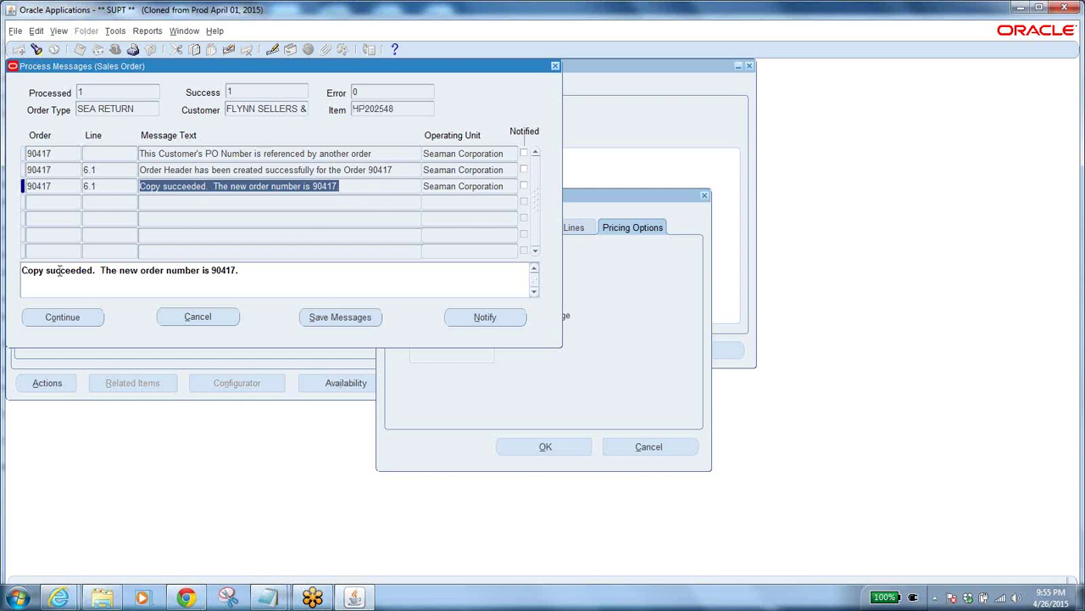
pyautogui.click(212, 270)
pyautogui.click(212, 270)
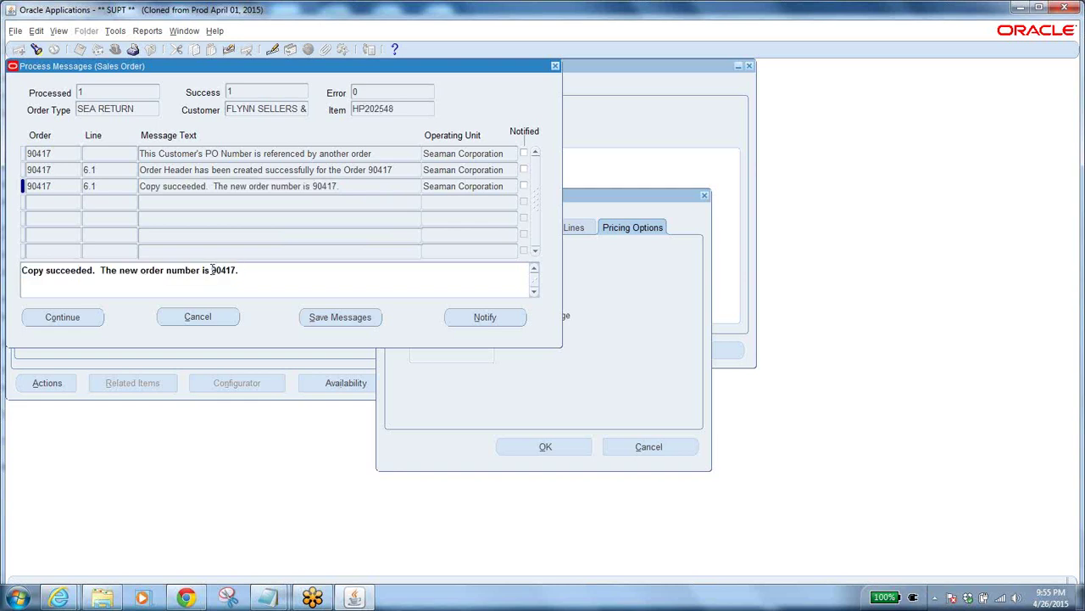
pyautogui.moveTo(212, 270); pyautogui.dragTo(240, 269)
pyautogui.click(75, 314)
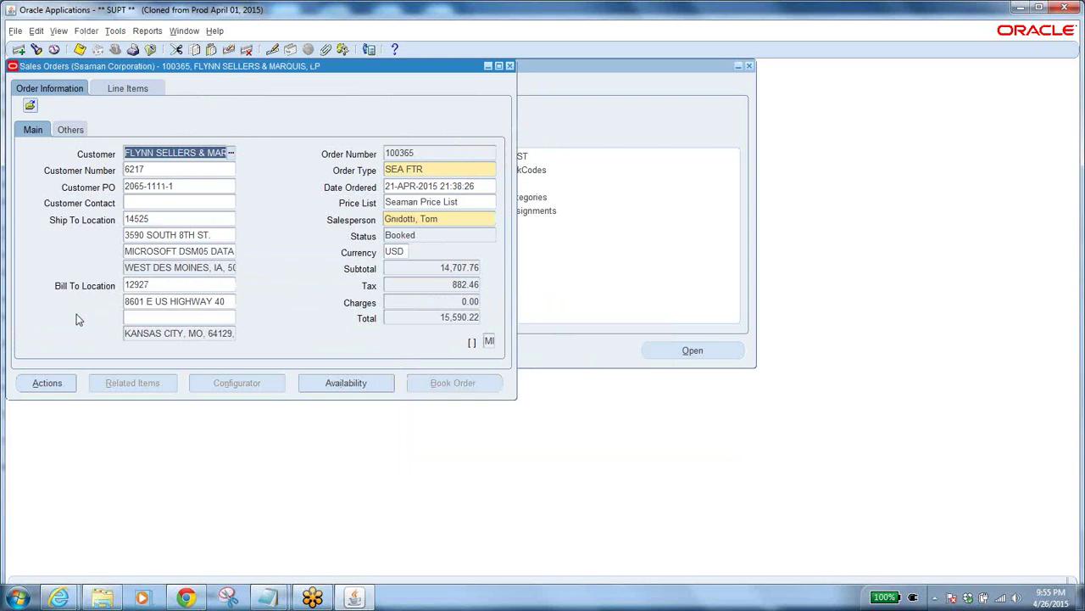
# Query the new return order by its order number and check its order type, ship-to location and address
pyautogui.doubleClick(424, 154)
pyautogui.press('F11')
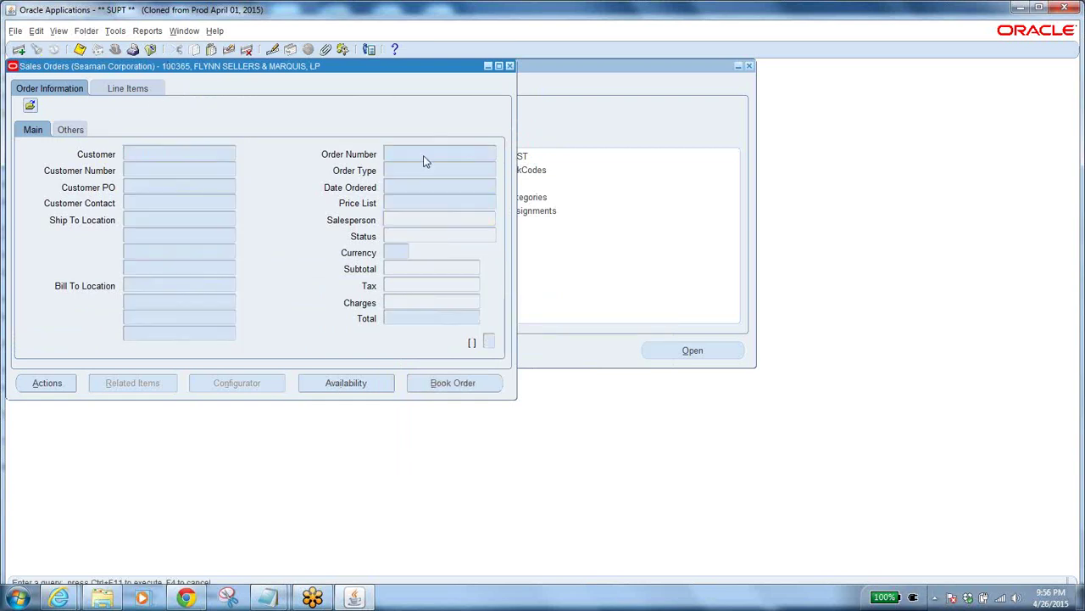
pyautogui.click(424, 154)
pyautogui.write('90417')
pyautogui.hotkey('ctrl', 'F11')
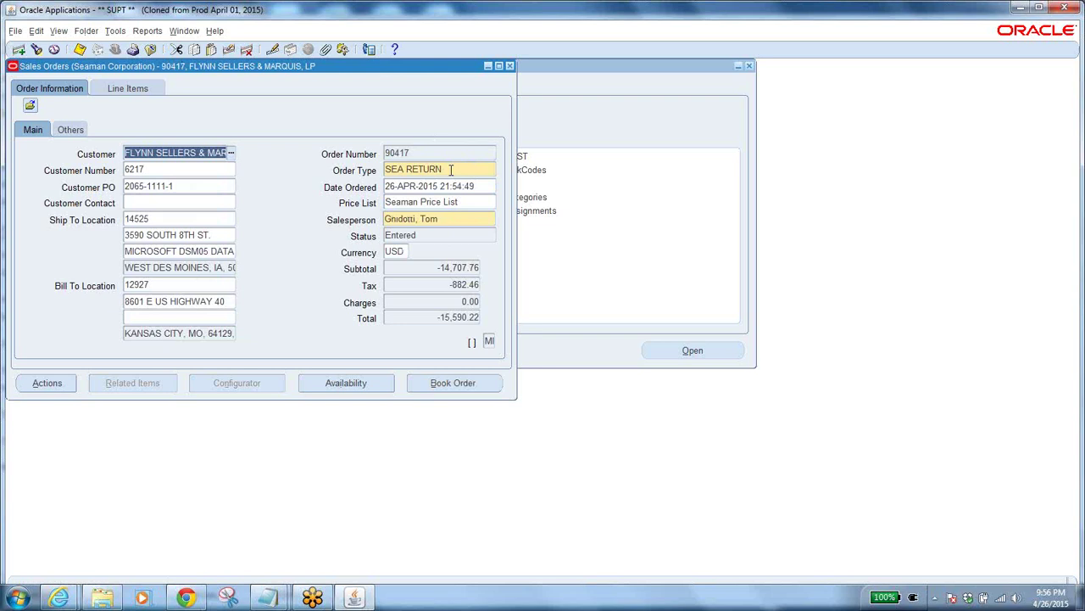
pyautogui.click(449, 170)
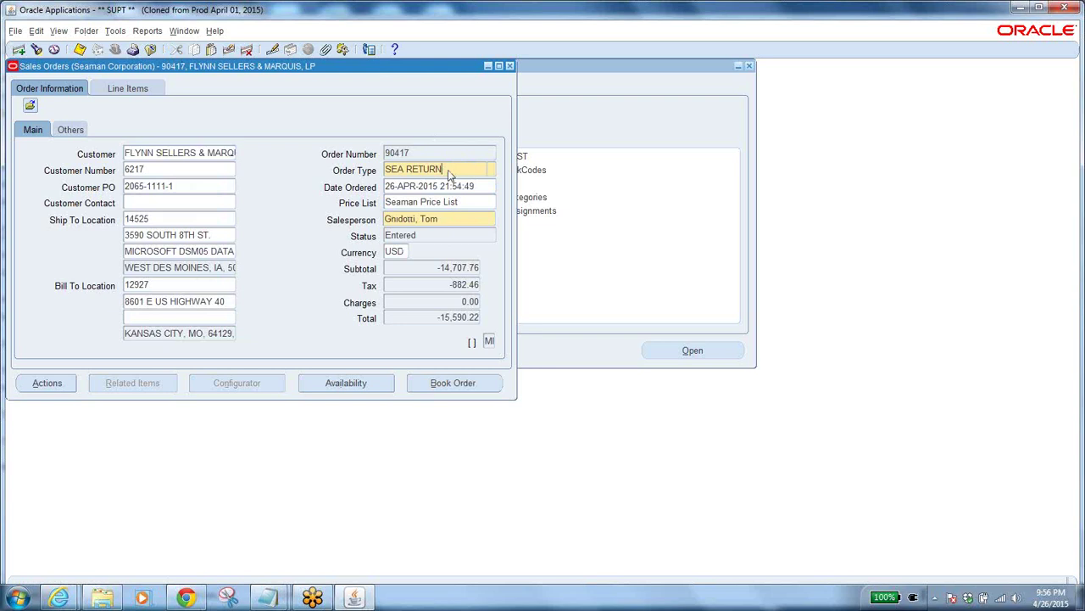
pyautogui.click(163, 219)
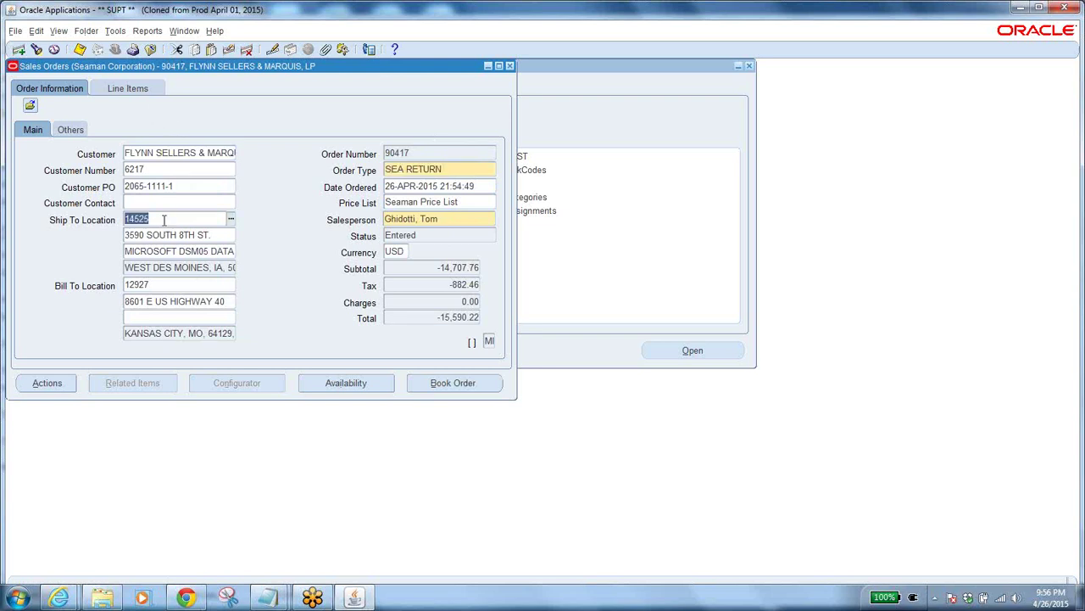
pyautogui.click(214, 236)
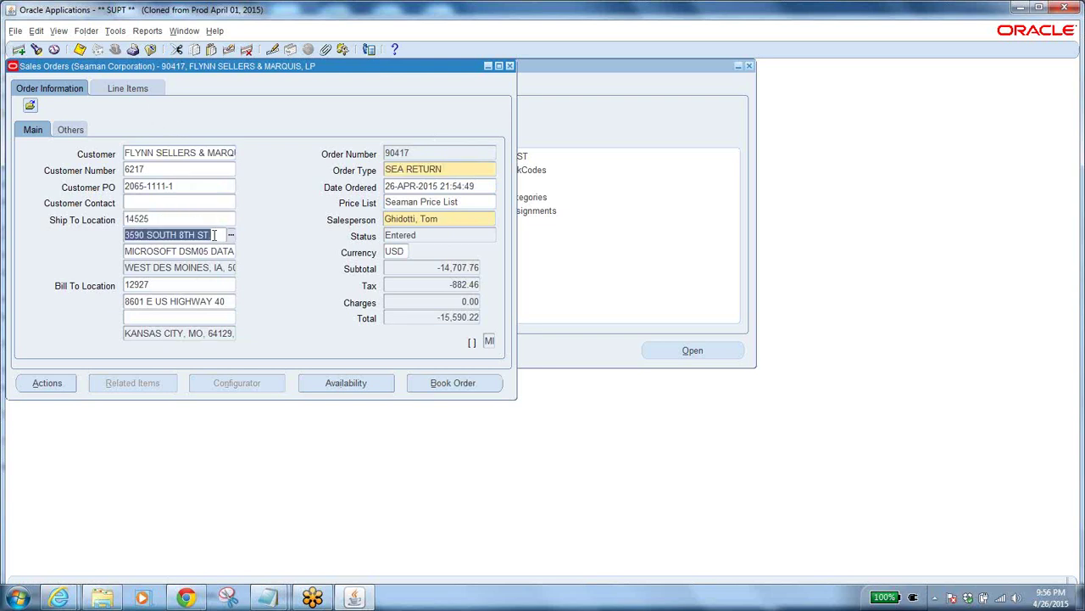
# Examine the return order lines' line type, source type and shipping quantities
pyautogui.click(119, 89)
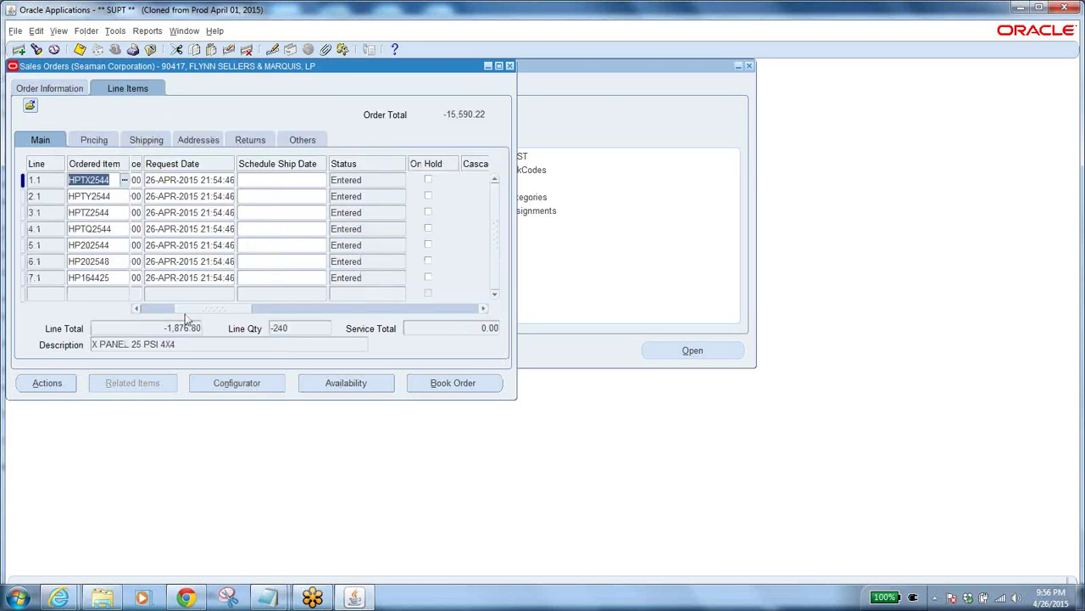
pyautogui.moveTo(190, 316); pyautogui.dragTo(256, 314)
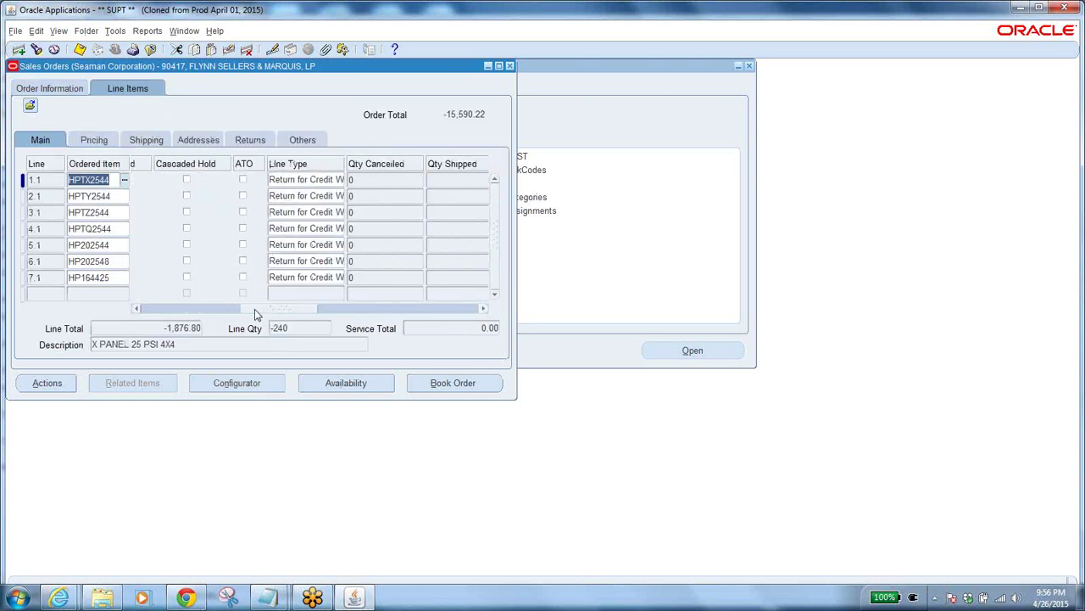
pyautogui.click(143, 139)
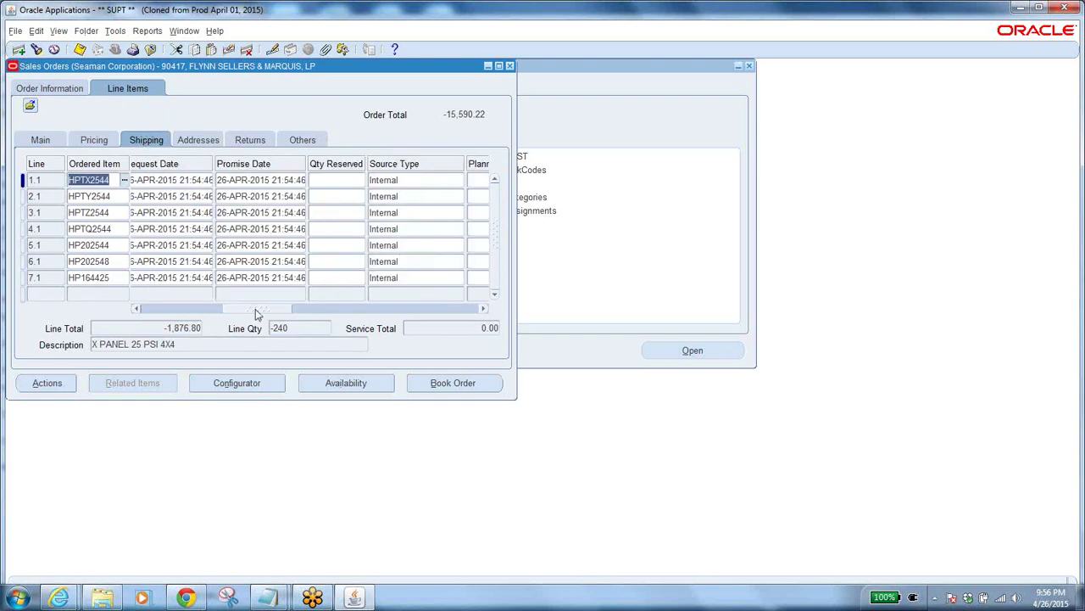
pyautogui.moveTo(259, 309); pyautogui.dragTo(148, 335)
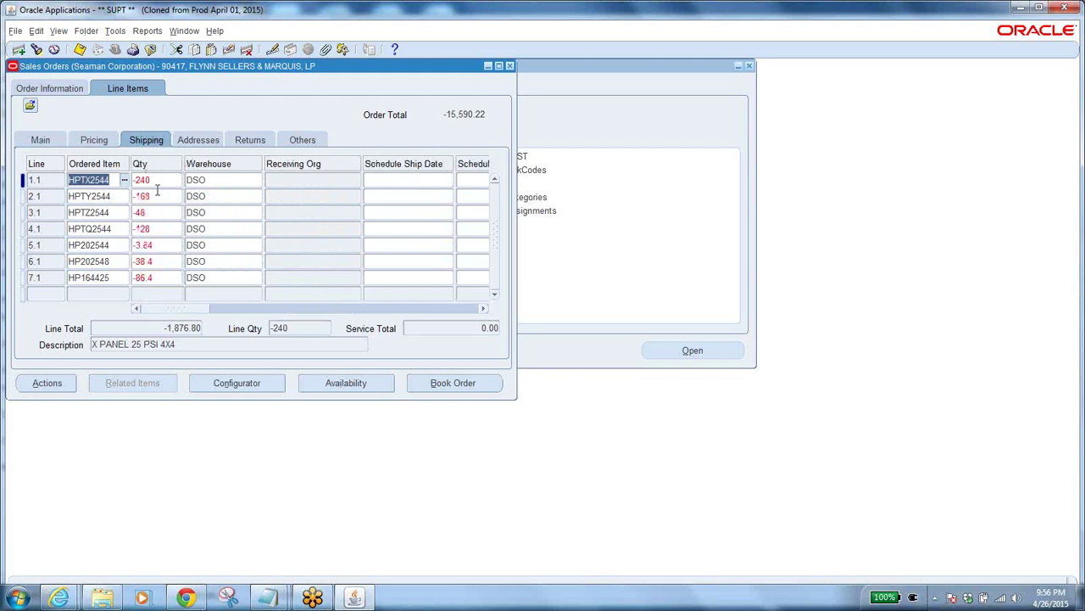
pyautogui.click(163, 179)
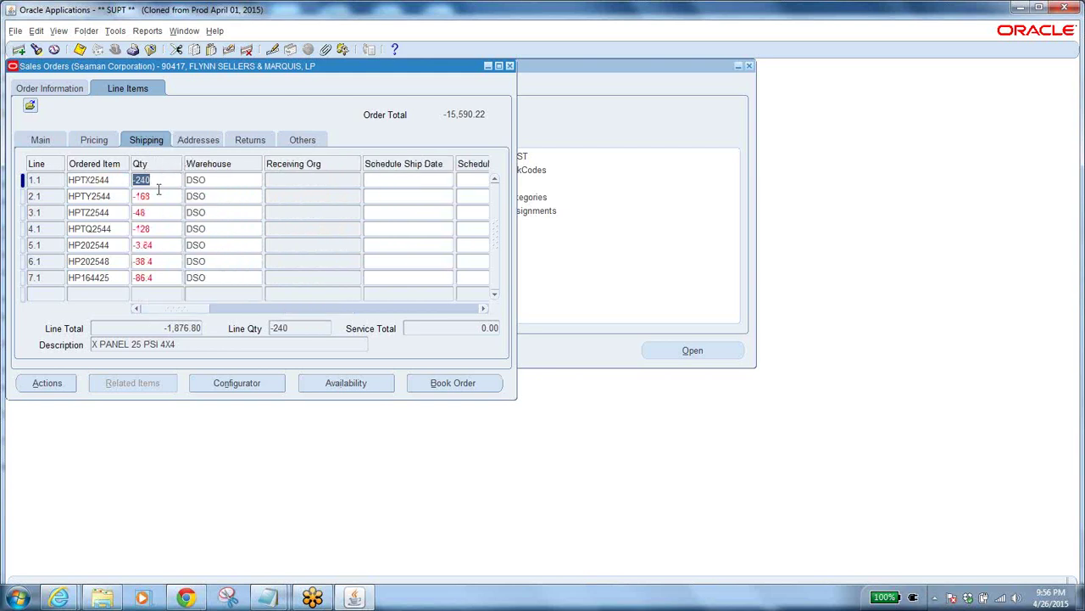
pyautogui.click(155, 195)
pyautogui.click(157, 182)
pyautogui.click(161, 183)
# Delete line 7.1 with item HP164425 from the return order and close the order form
pyautogui.click(117, 280)
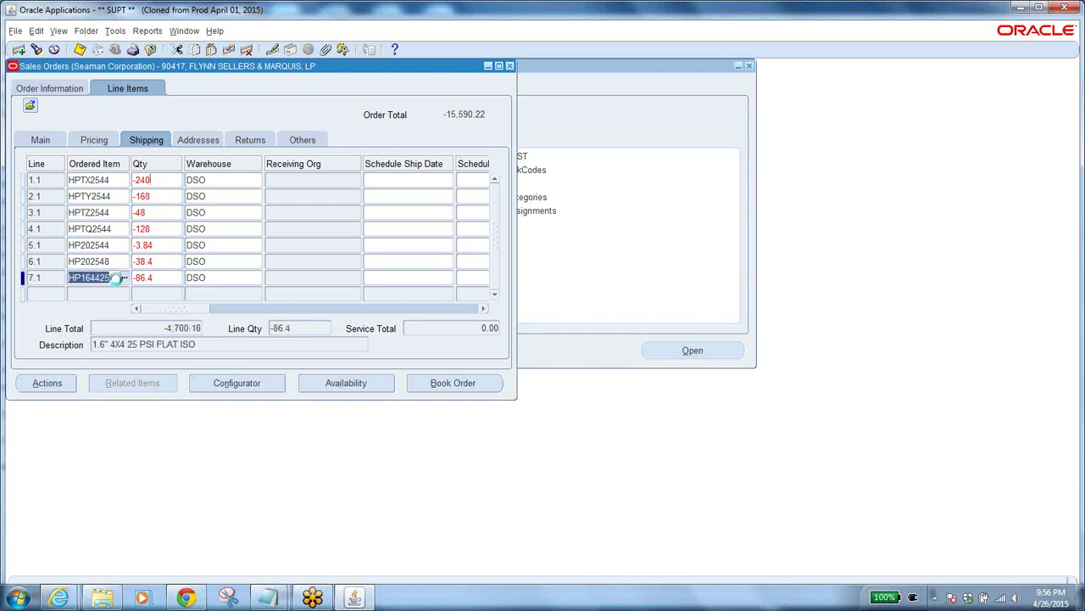
pyautogui.click(246, 49)
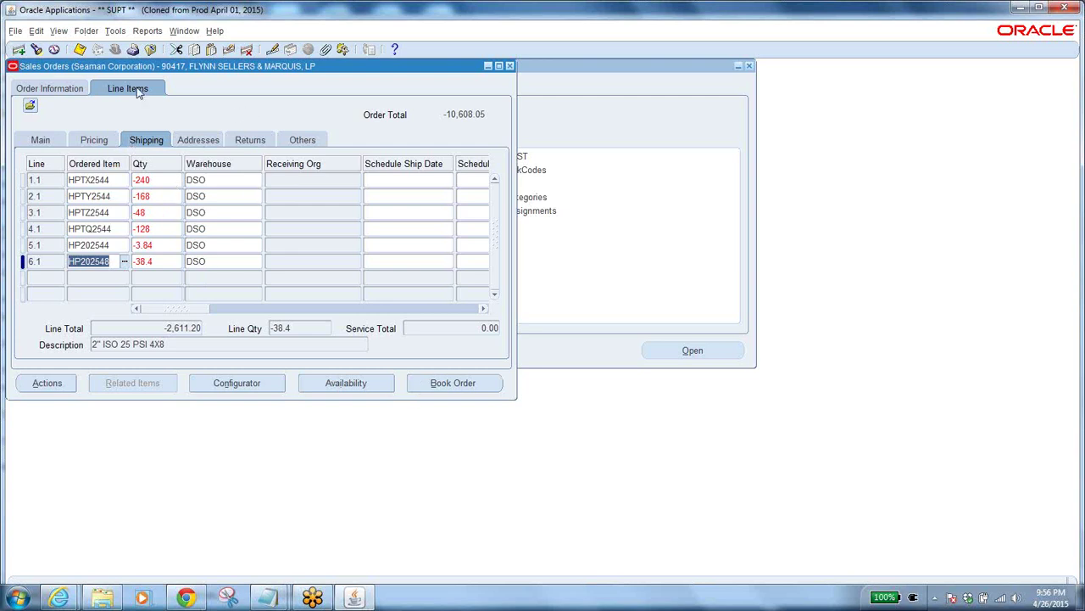
pyautogui.click(150, 49)
pyautogui.click(584, 357)
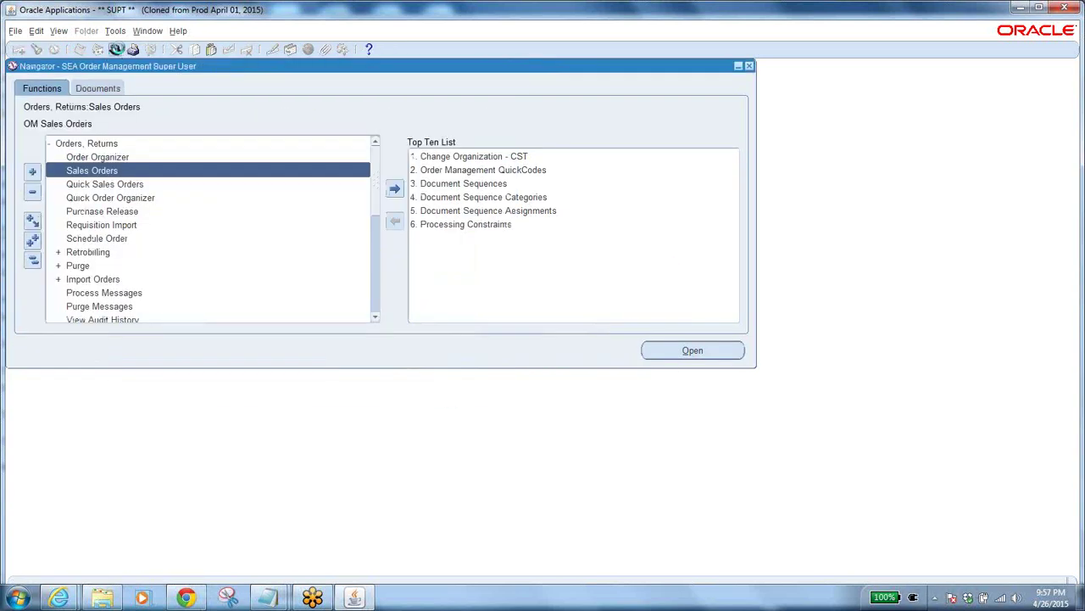
# Switch to the SEA Inventory responsibility and look through the Receiving functions under Transactions
pyautogui.click(117, 49)
pyautogui.write('s%')
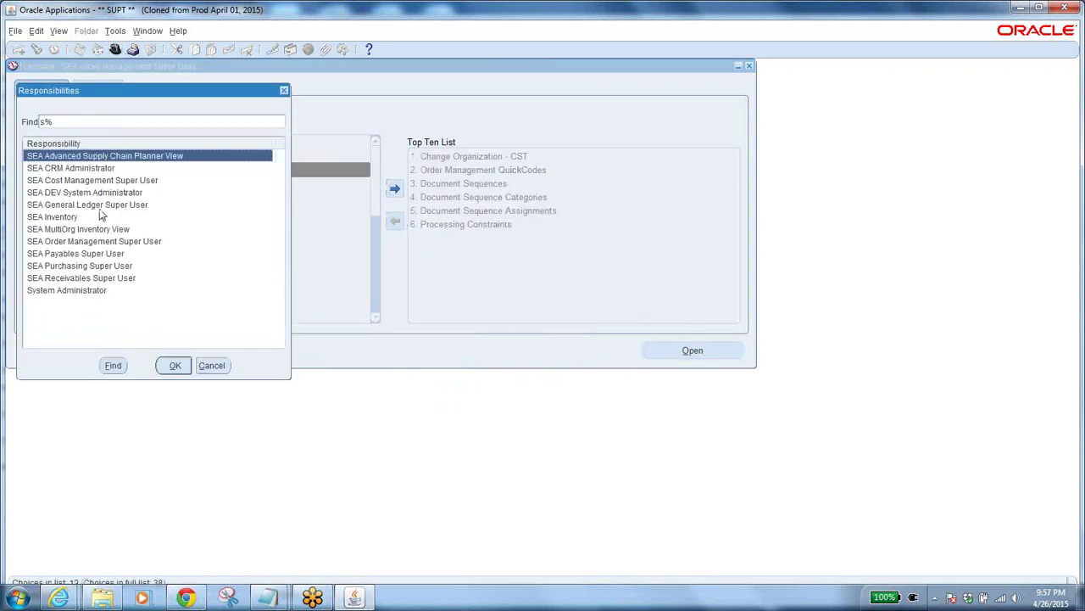
pyautogui.click(82, 218)
pyautogui.click(172, 366)
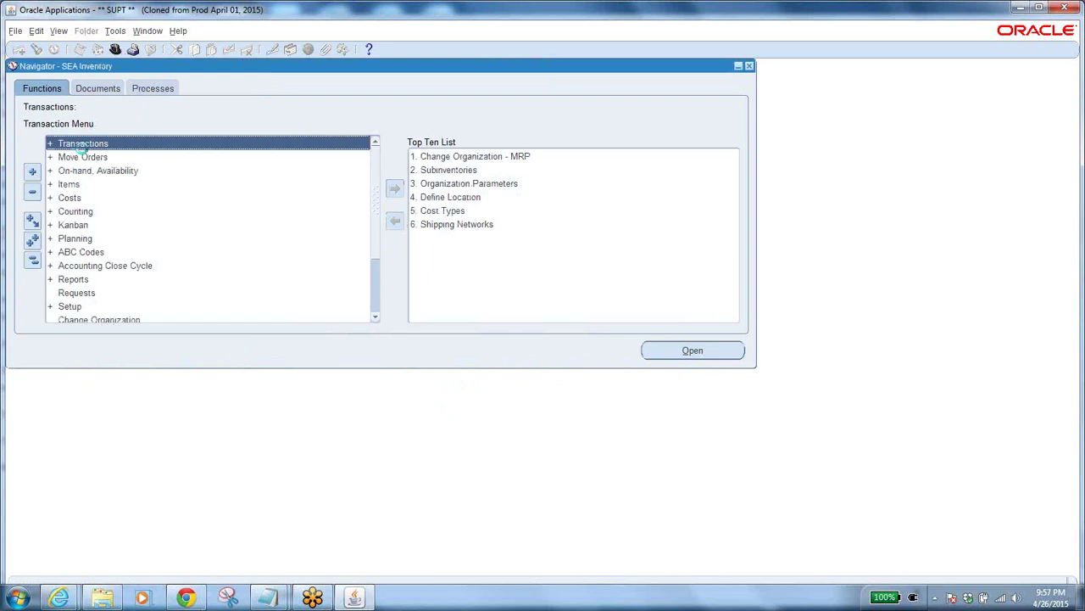
pyautogui.doubleClick(83, 145)
pyautogui.doubleClick(85, 158)
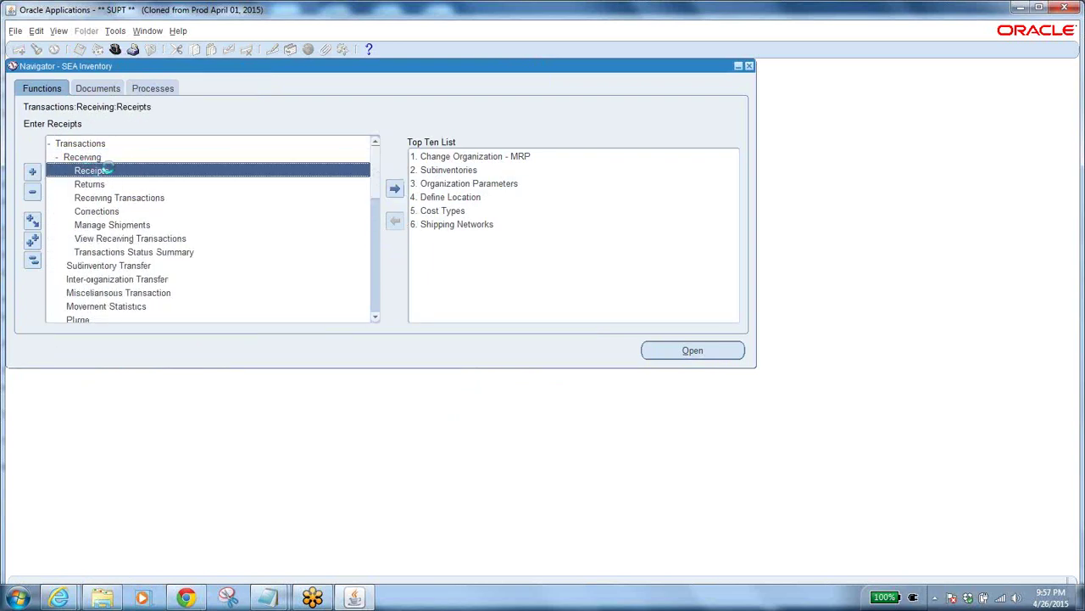
pyautogui.click(118, 199)
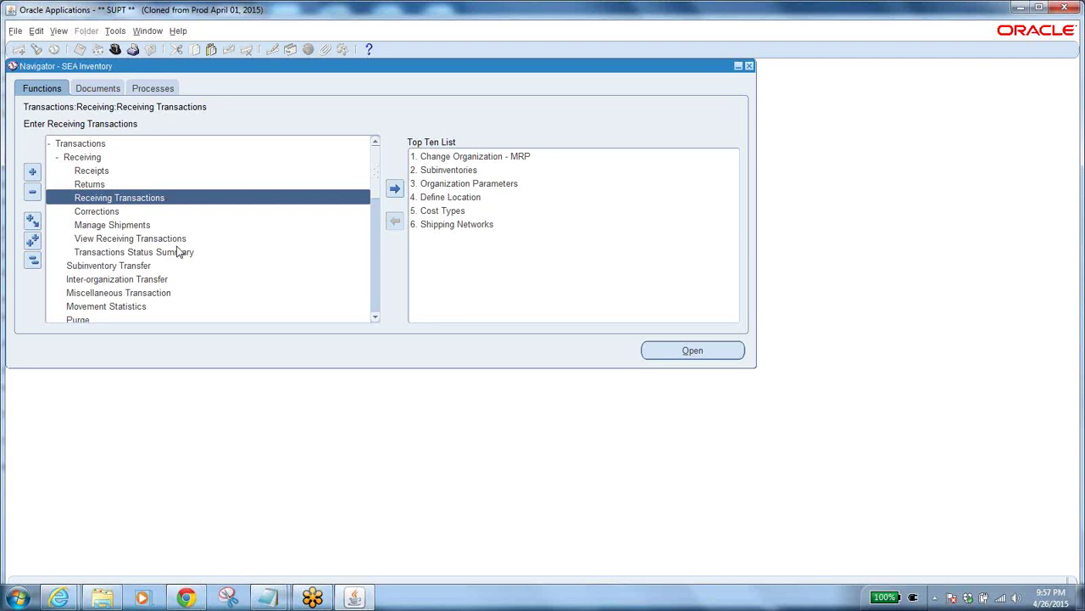
pyautogui.click(32, 259)
# Switch to the SEA Purchasing Super User responsibility
pyautogui.click(115, 49)
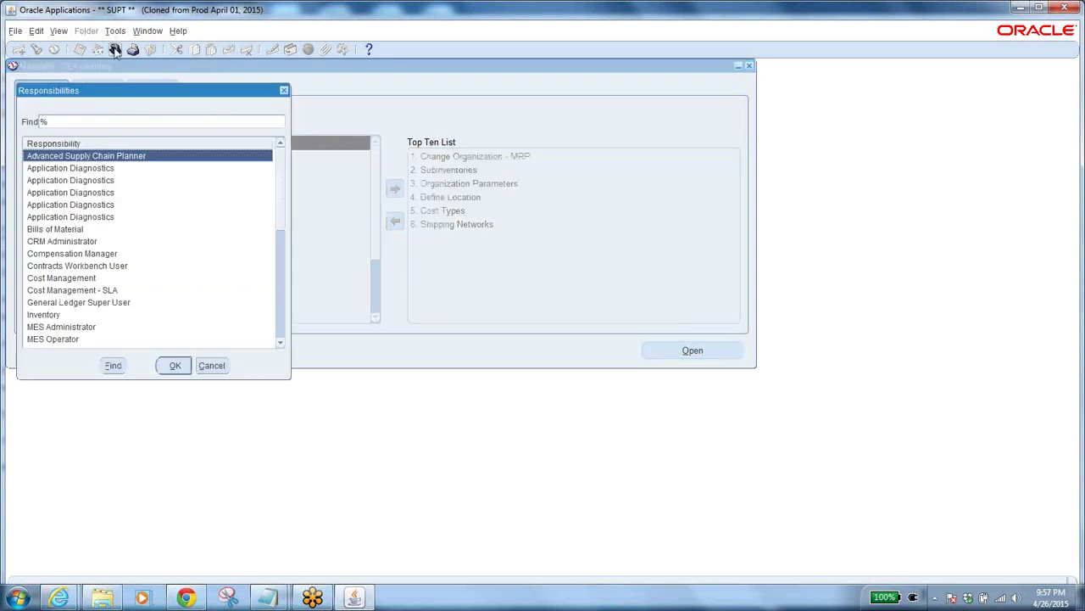
pyautogui.click(108, 265)
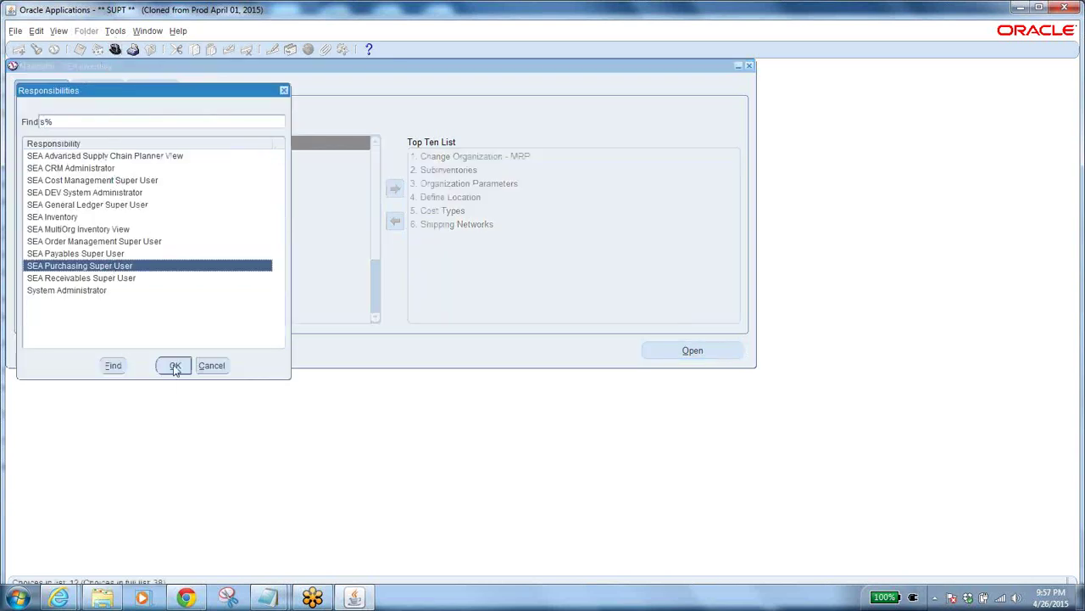
pyautogui.click(174, 365)
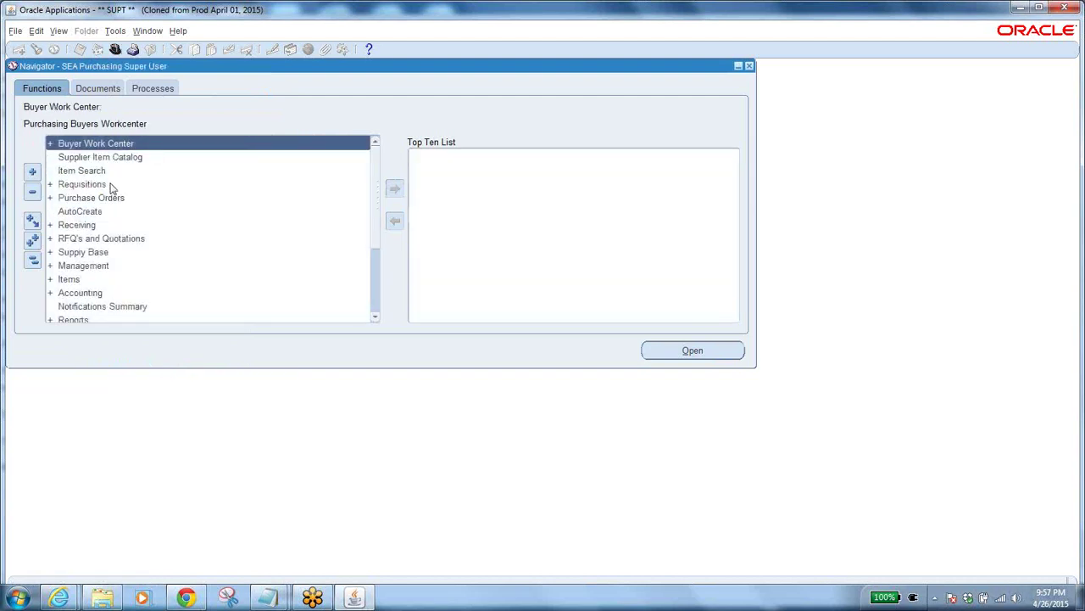
# Expand the Receiving functions and open the Returns form
pyautogui.click(103, 197)
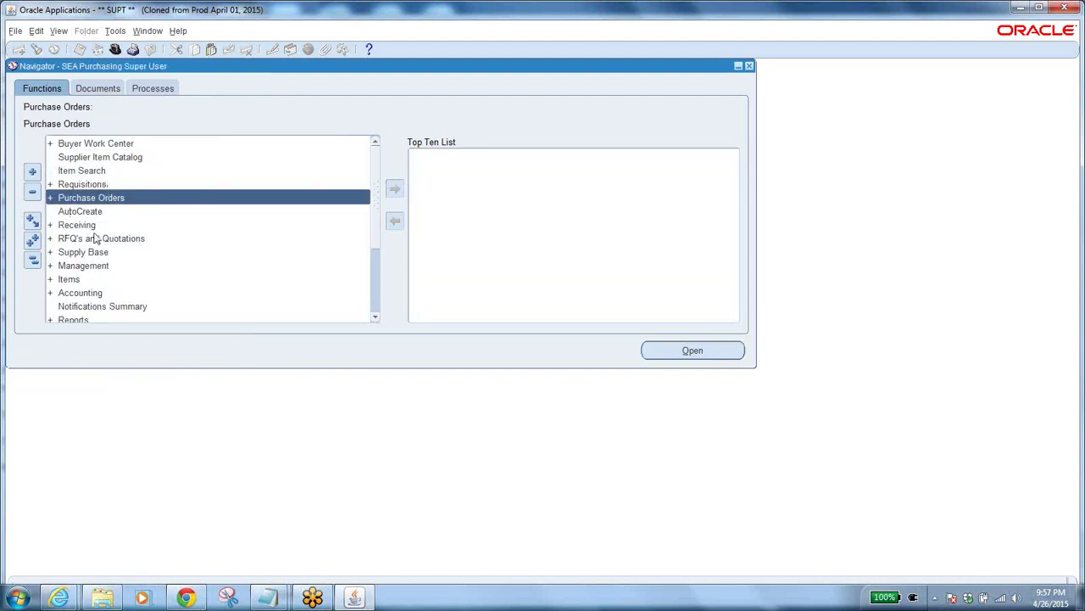
pyautogui.doubleClick(85, 225)
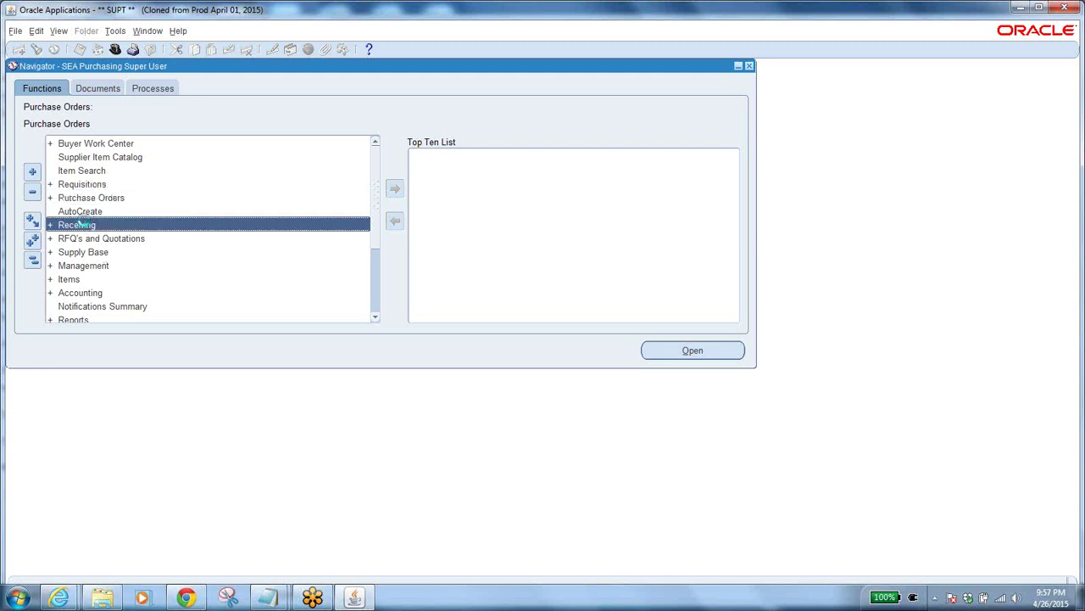
pyautogui.click(95, 252)
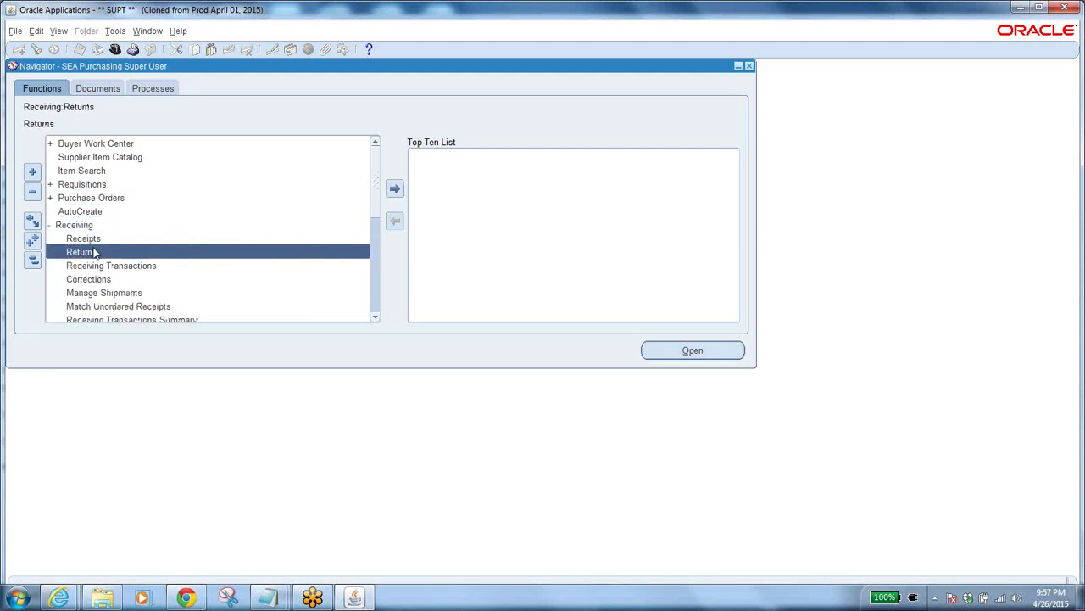
pyautogui.click(92, 252)
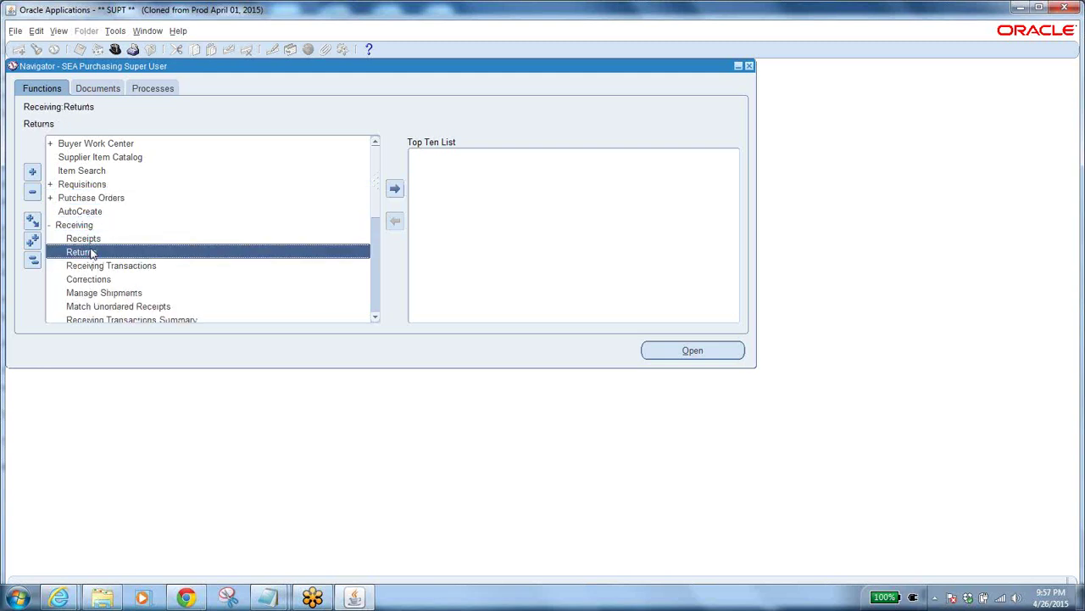
pyautogui.doubleClick(92, 252)
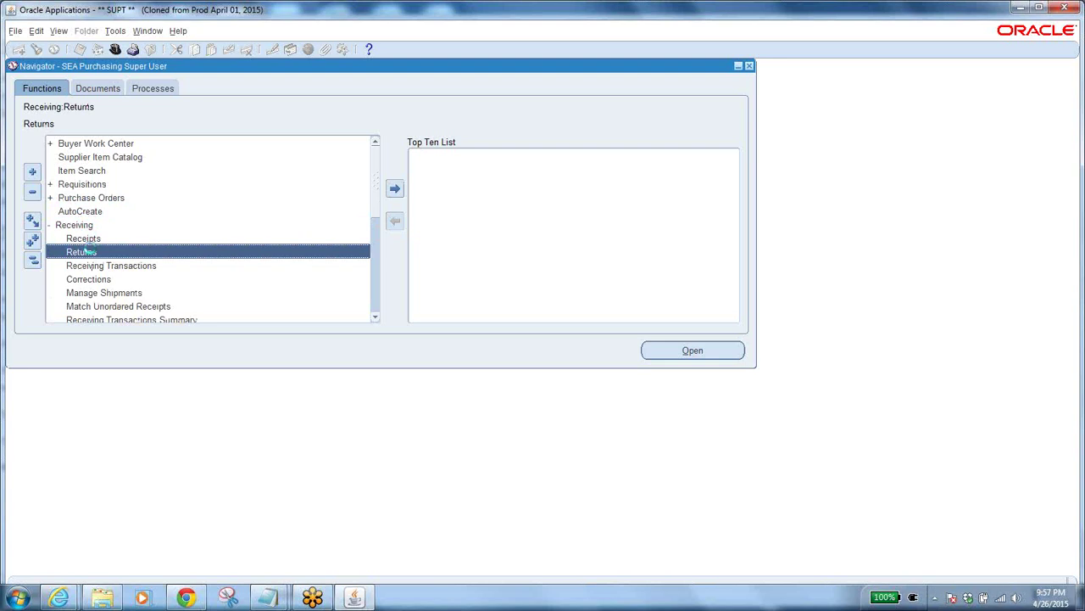